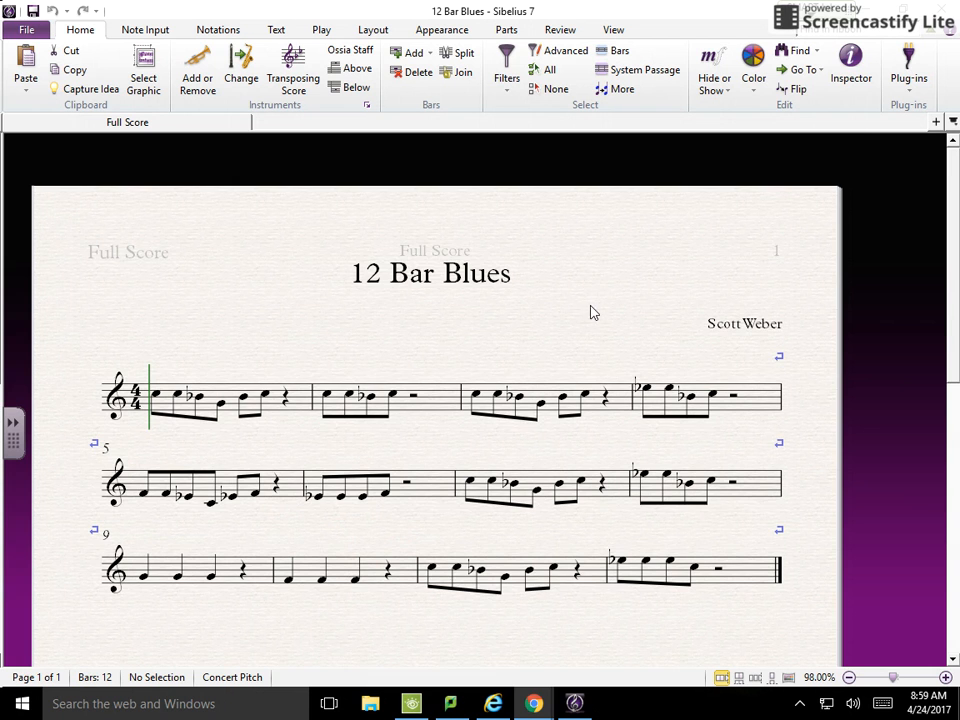
drag(591, 313, 589, 210)
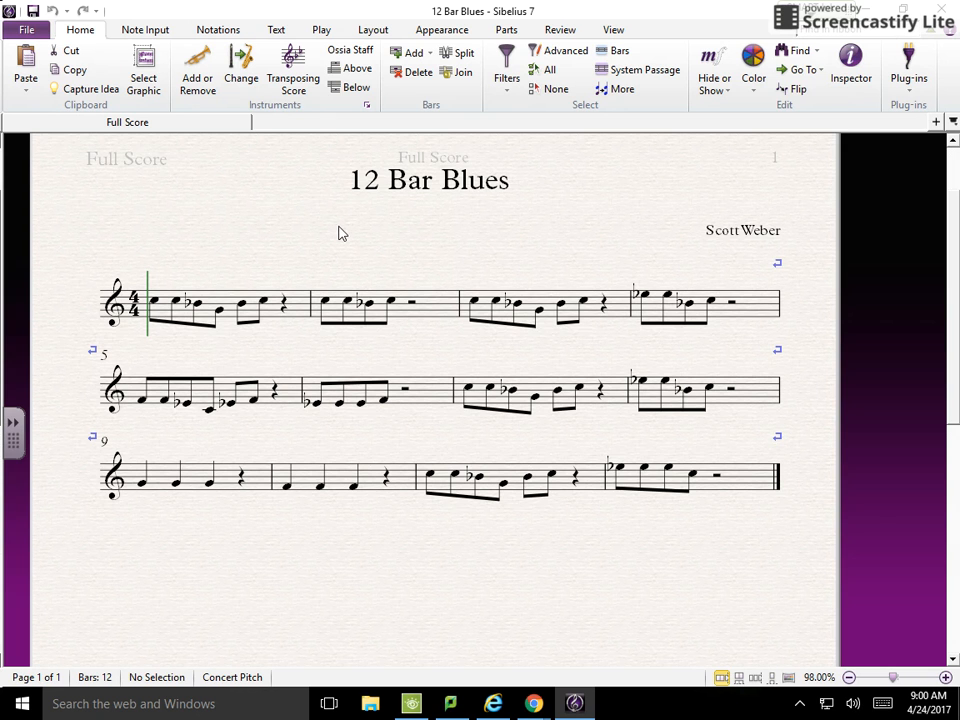
drag(339, 231, 377, 242)
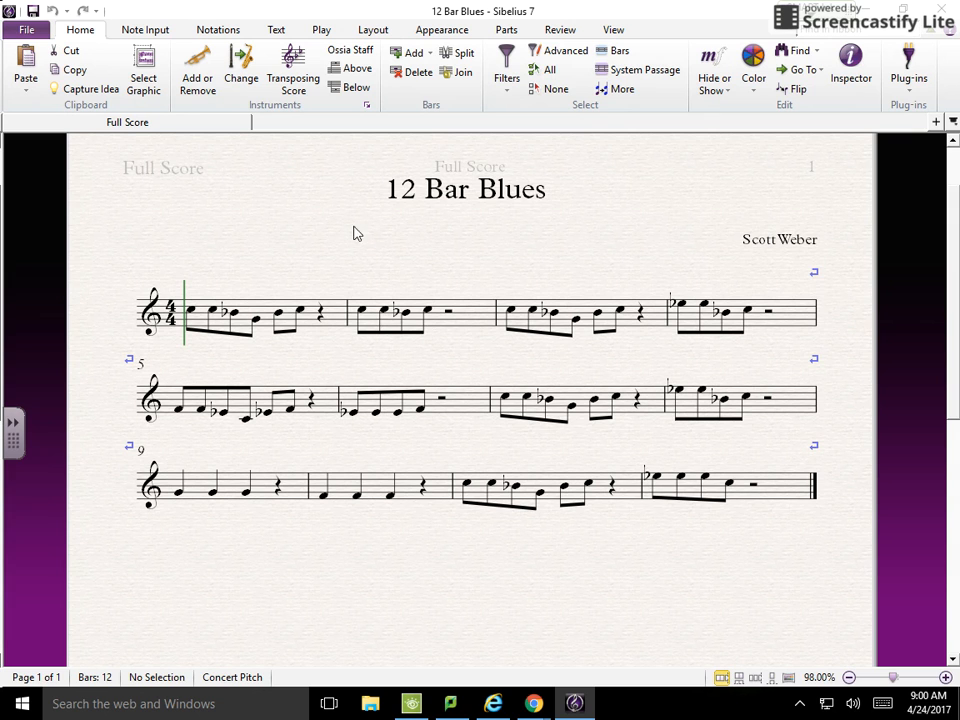
click(30, 30)
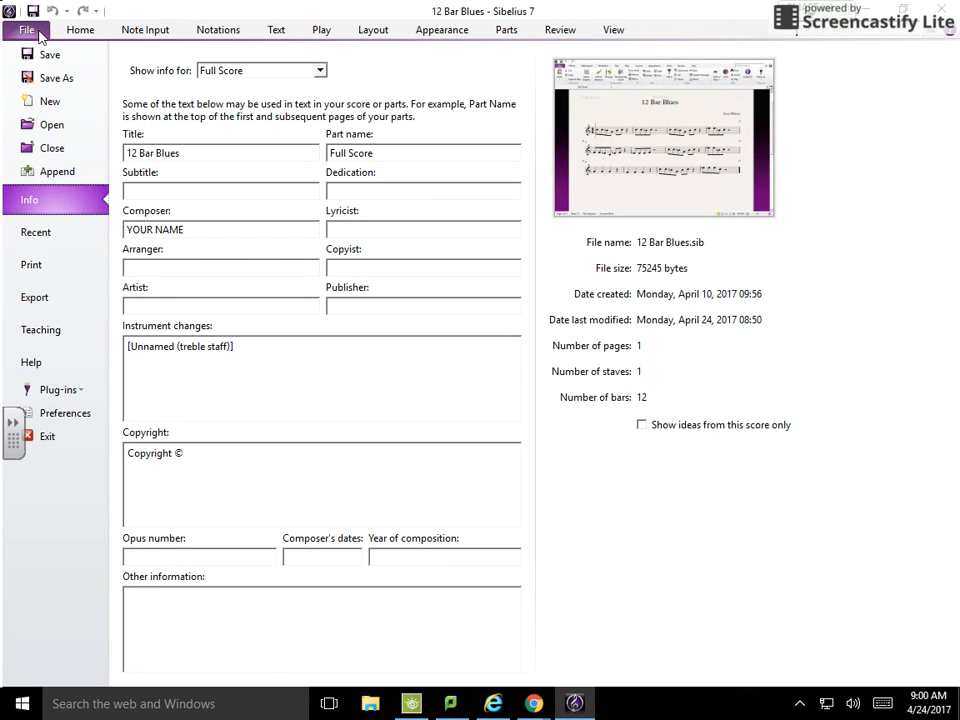
click(70, 34)
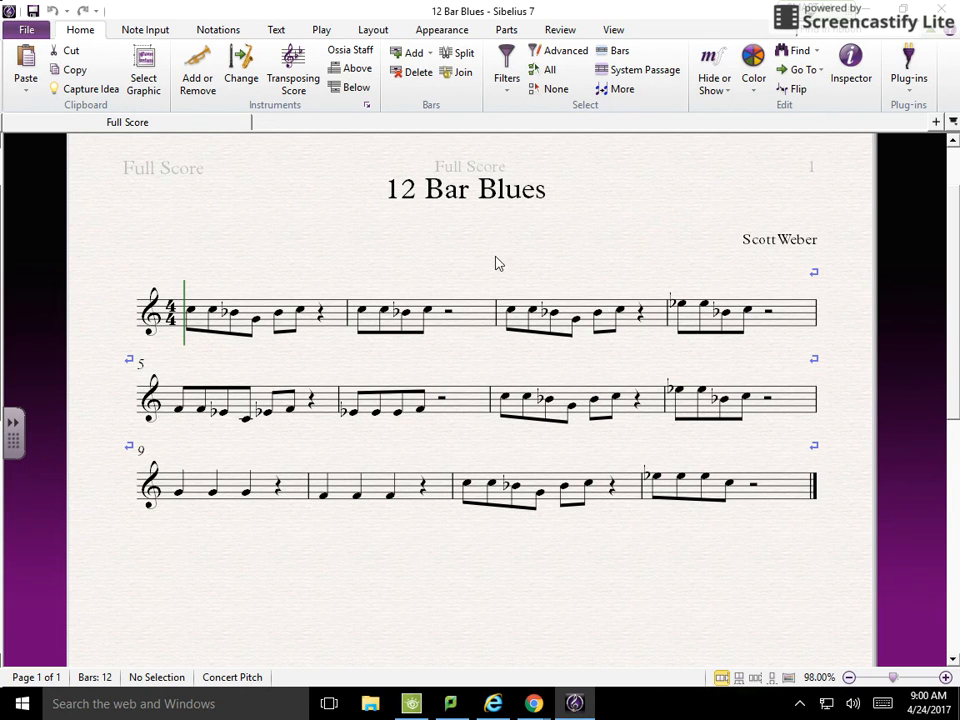
Export the score as a MIDI file to the Desktop, adding the composer's surname before "12 Bar Blues.mid" in the file name
click(30, 31)
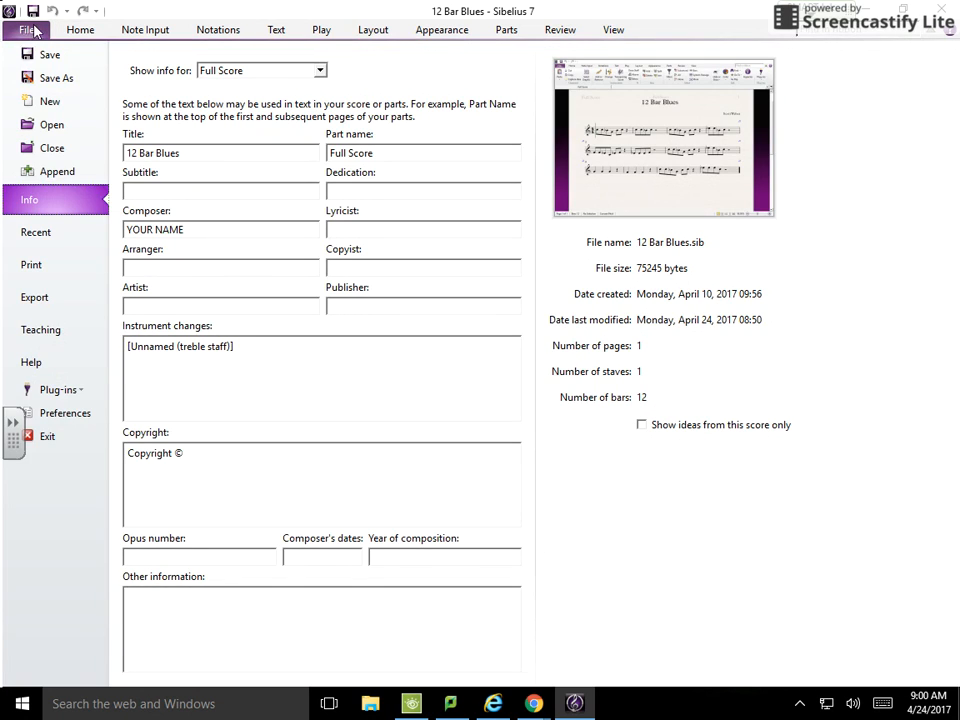
click(64, 300)
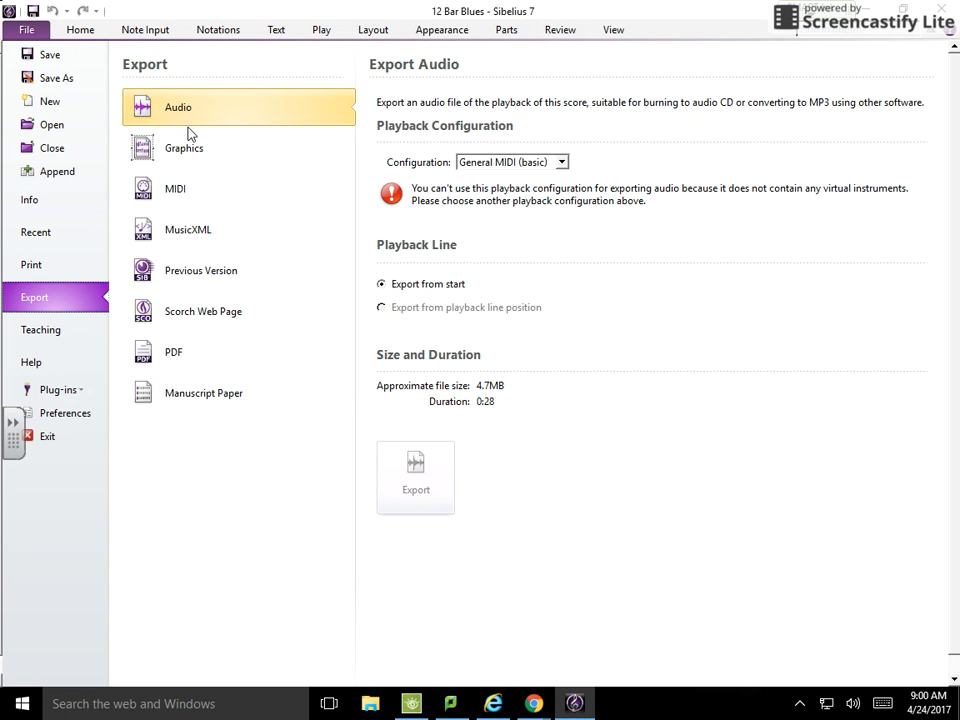
click(231, 190)
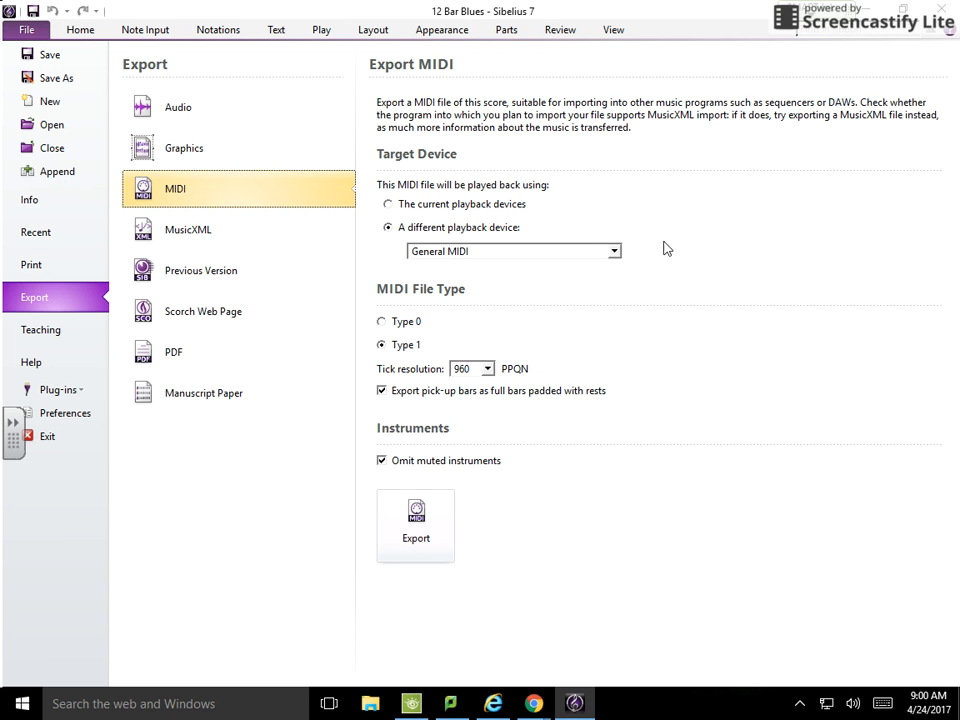
click(400, 533)
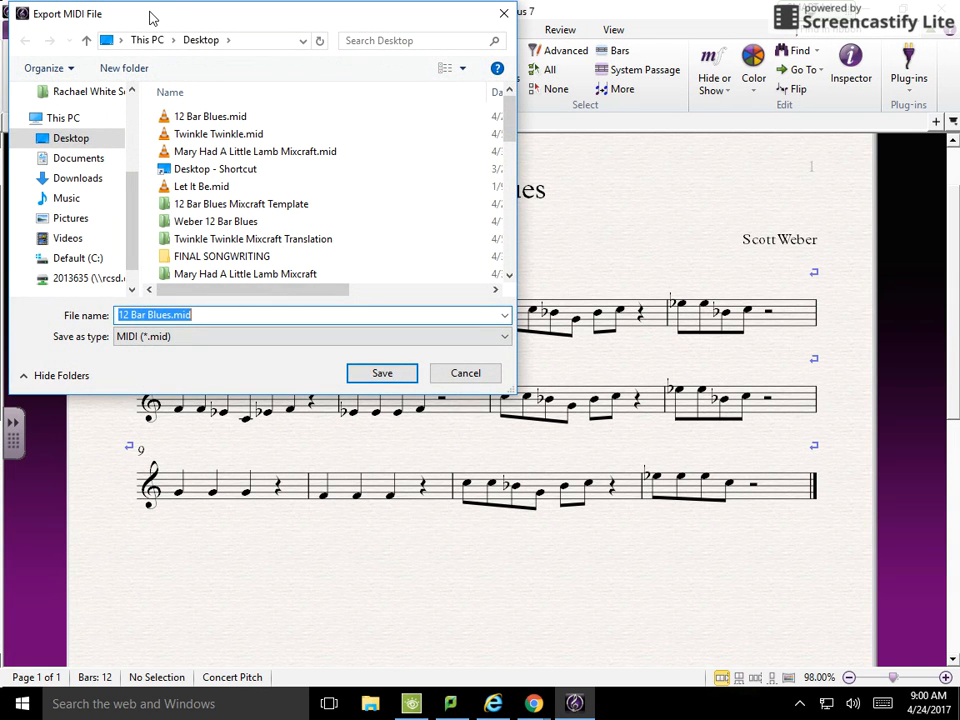
drag(148, 17, 347, 111)
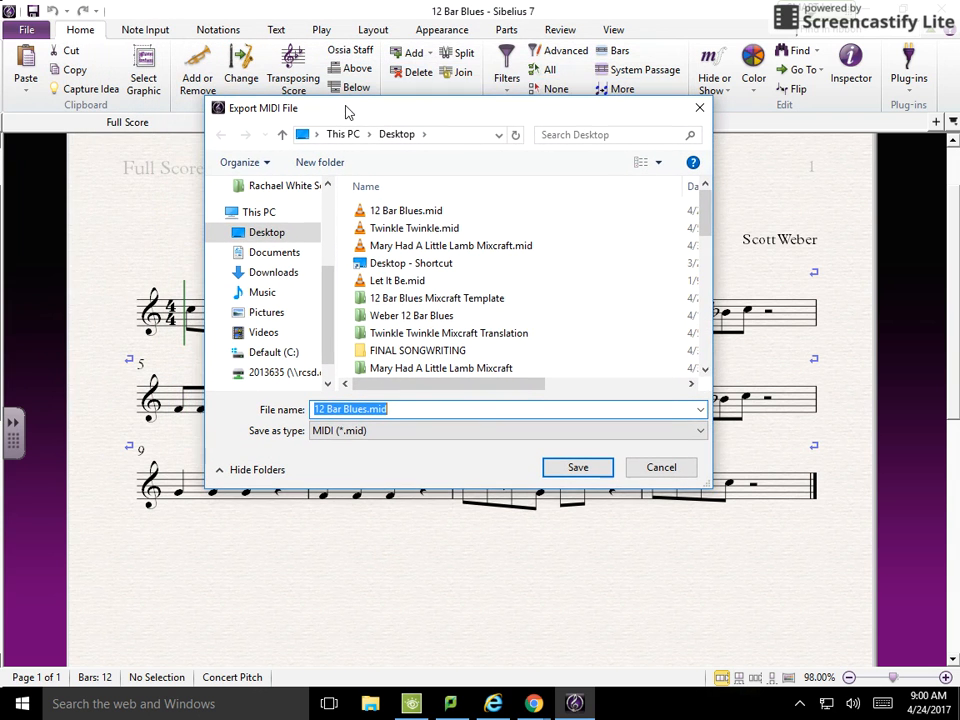
click(314, 410)
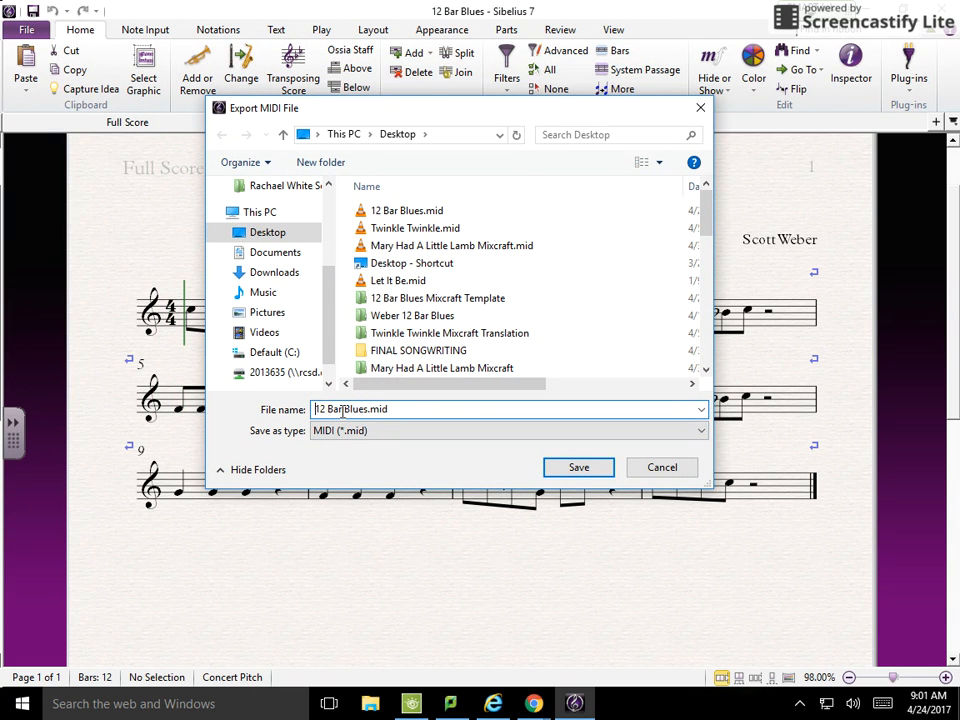
text(Weber)
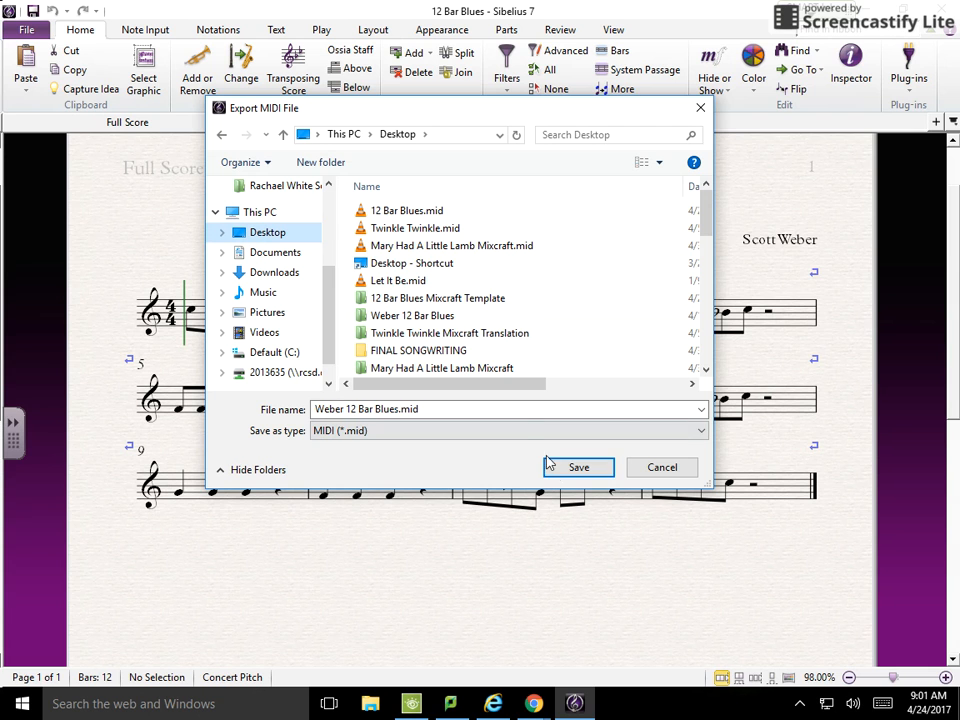
click(577, 470)
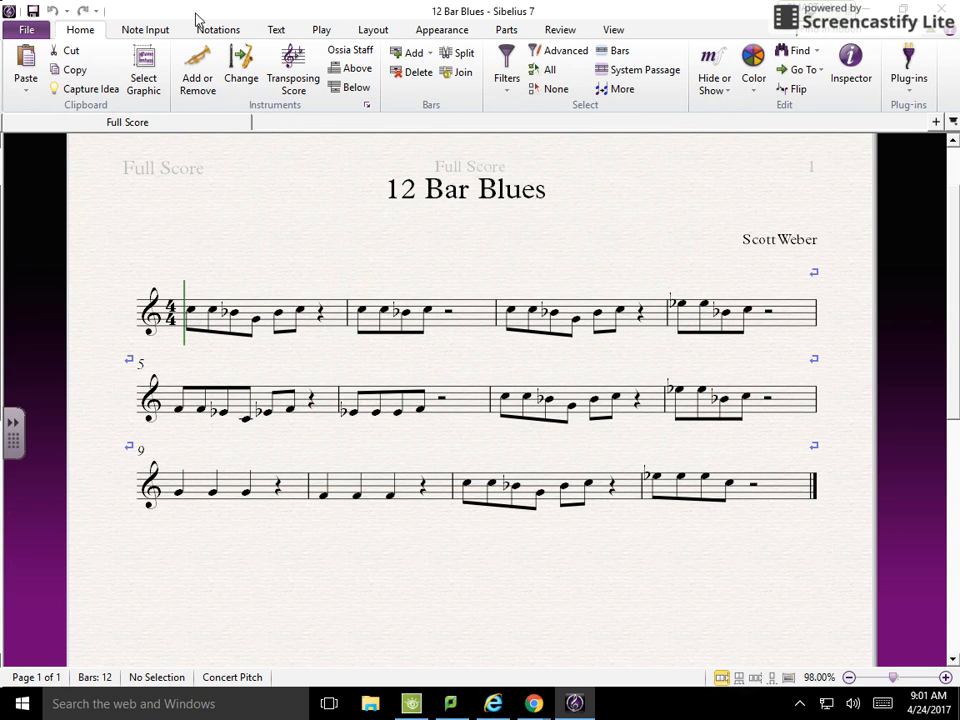
Close the 12 Bar Blues score and the Quick Start window to return to the desktop
drag(200, 18, 227, 50)
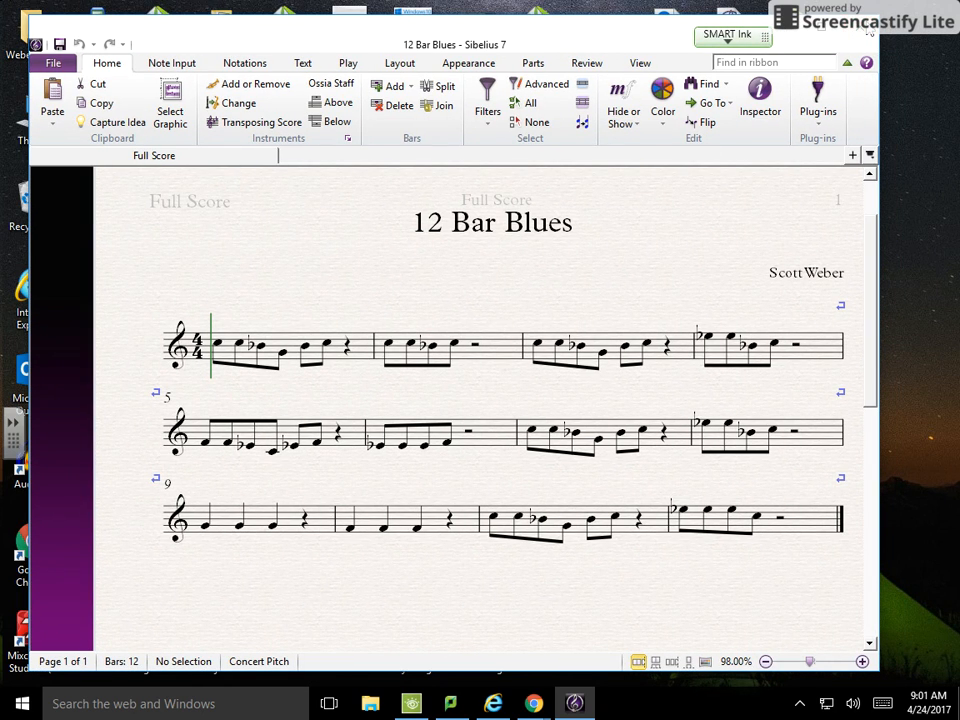
click(867, 32)
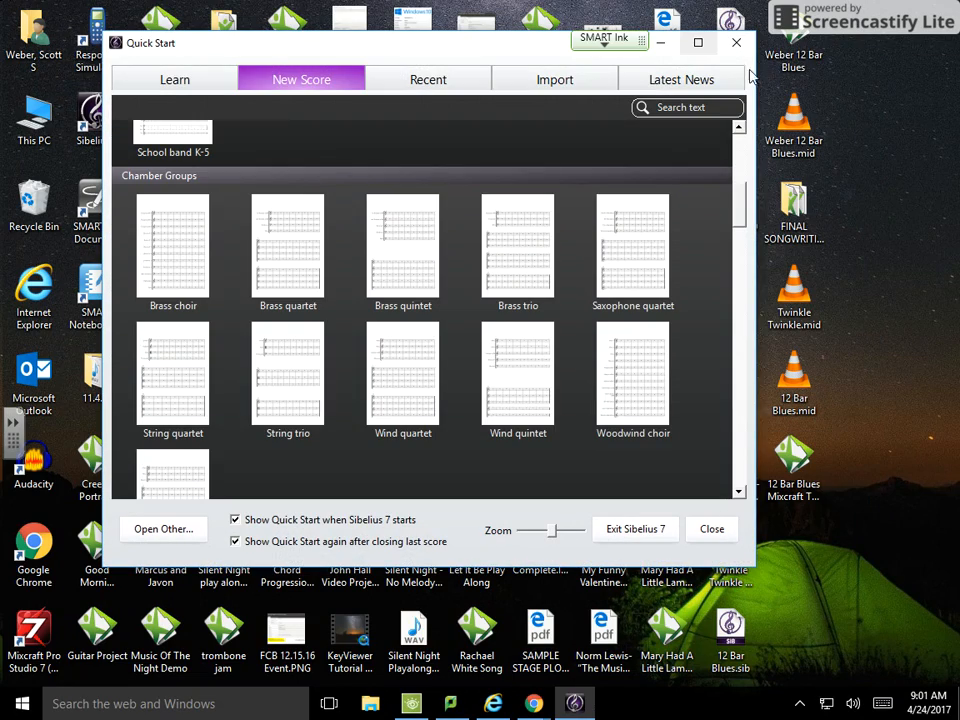
click(734, 43)
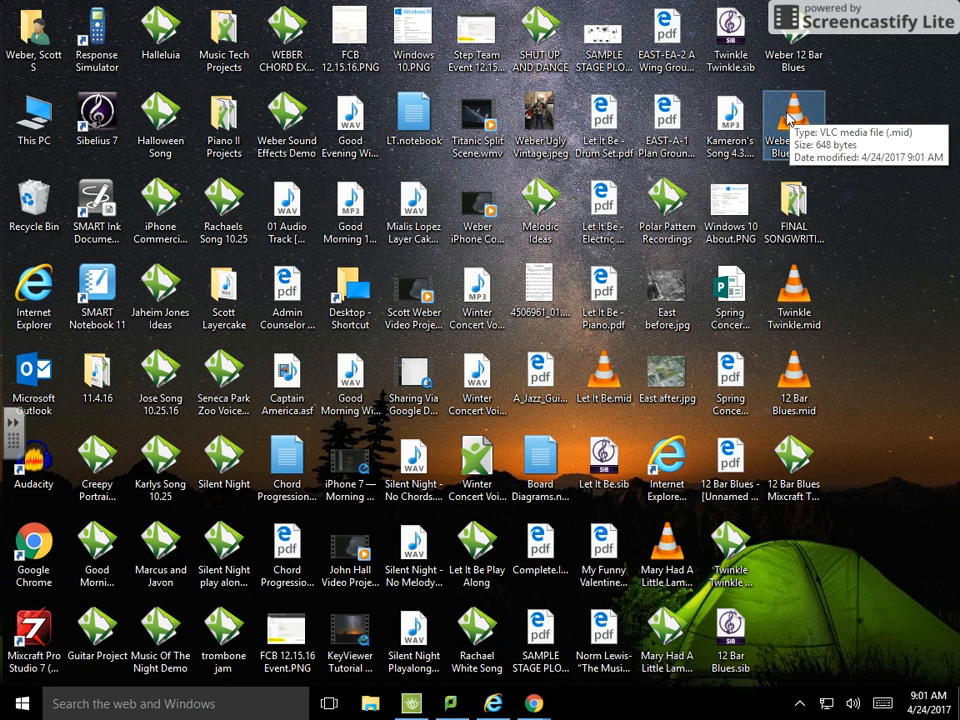
Review the Google Classroom assignment and its attached 12 Bar Blues Mixcraft template in Chrome, and minimize the browser
mouse_move(536, 703)
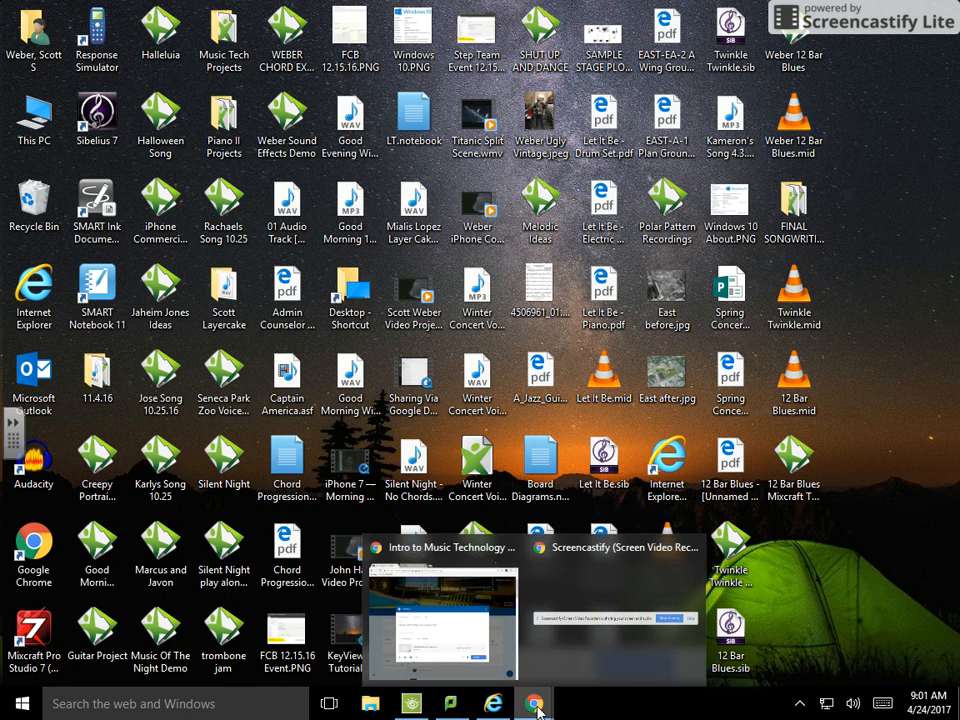
click(418, 553)
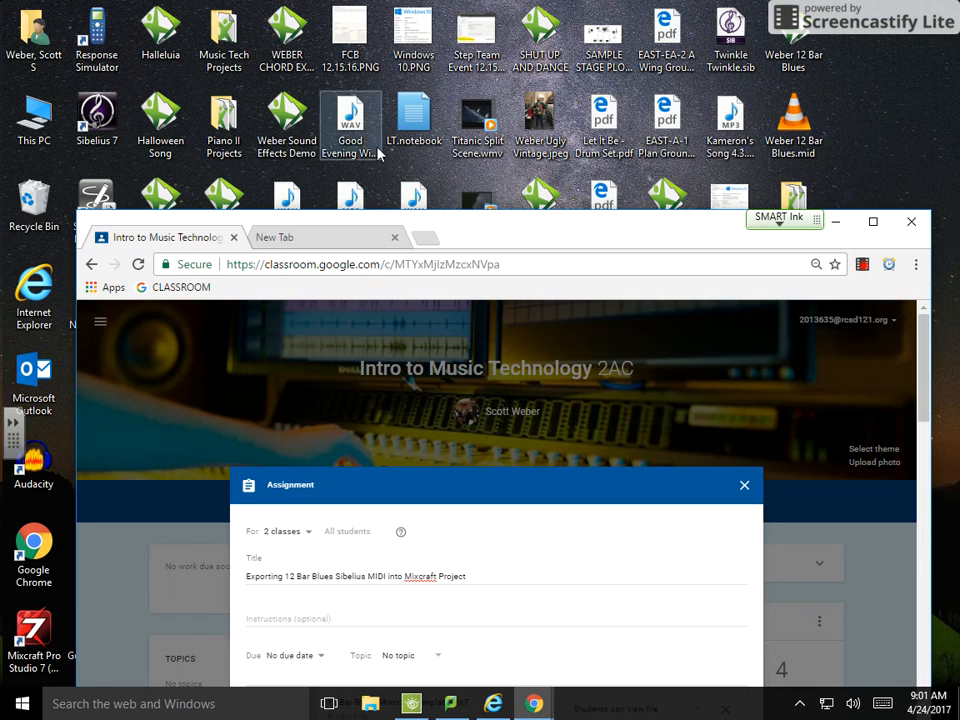
drag(470, 45, 466, 10)
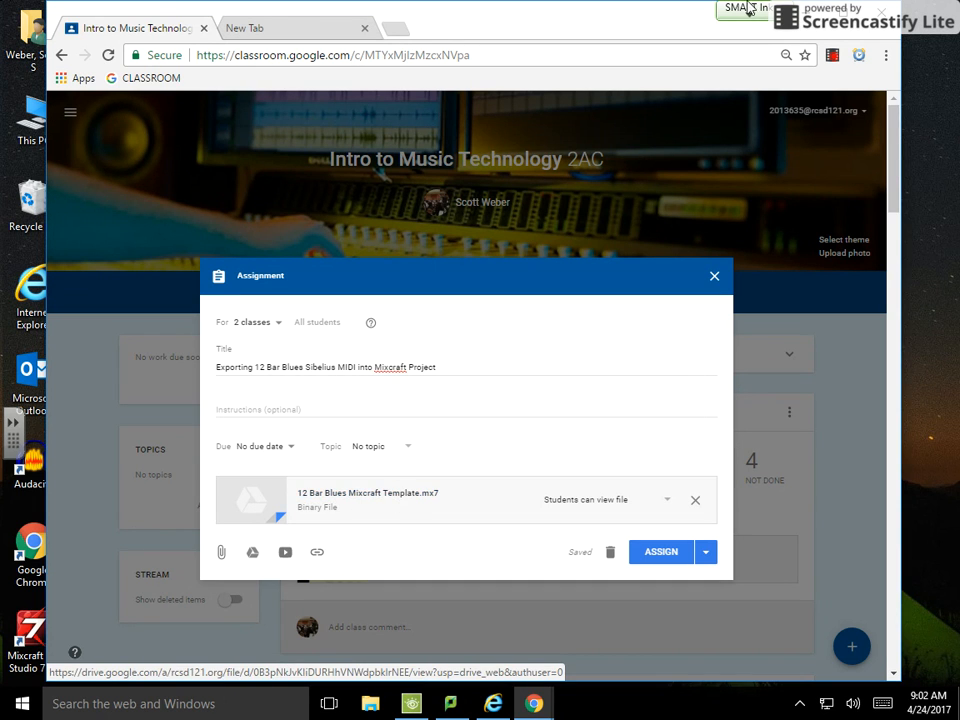
click(805, 13)
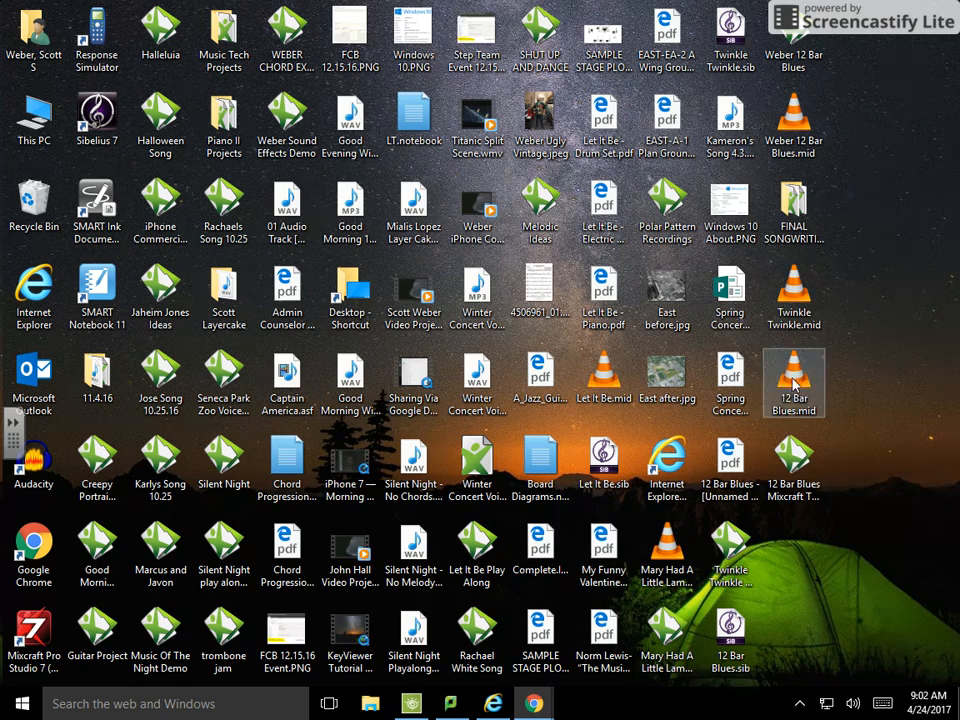
Open 12 Bar Blues Mixcraft Template.mx7 from its desktop folder in Mixcraft and minimize the folder window
double_click(795, 457)
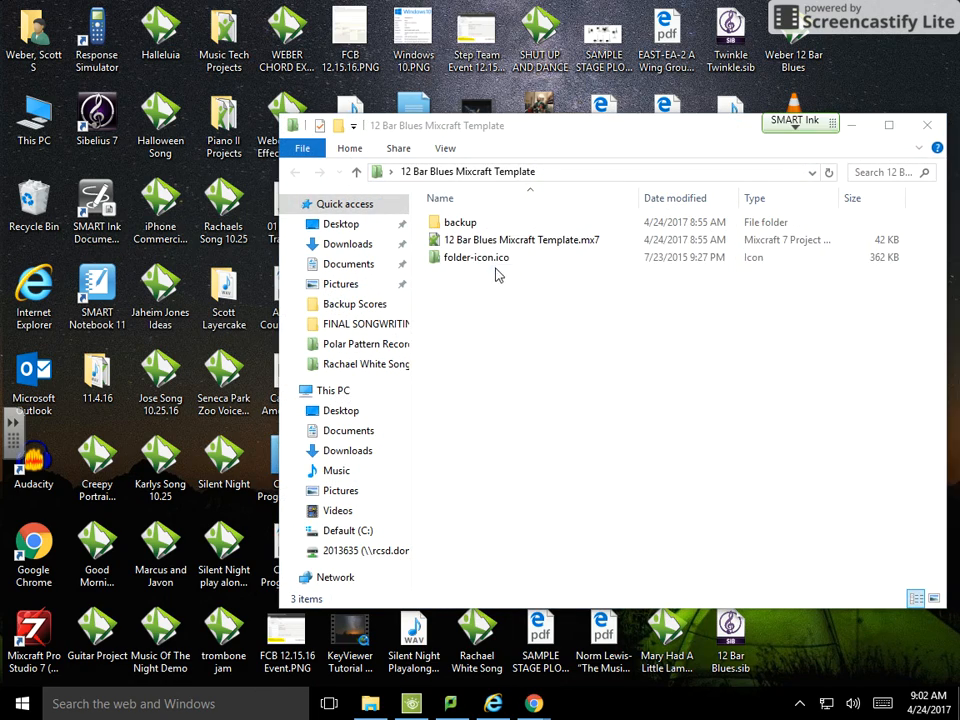
double_click(490, 242)
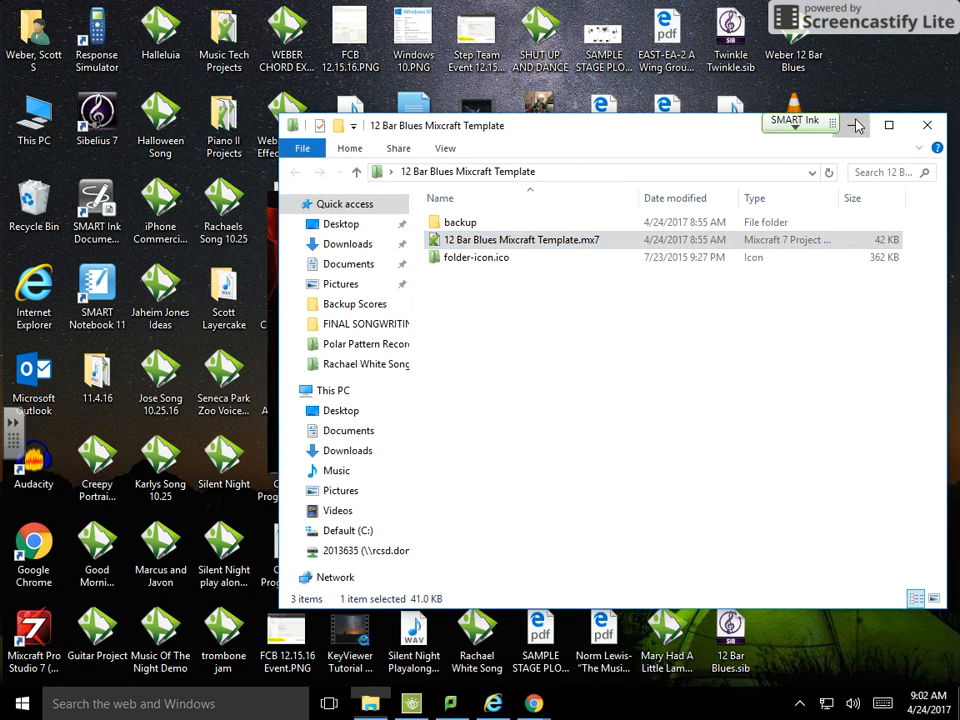
click(851, 125)
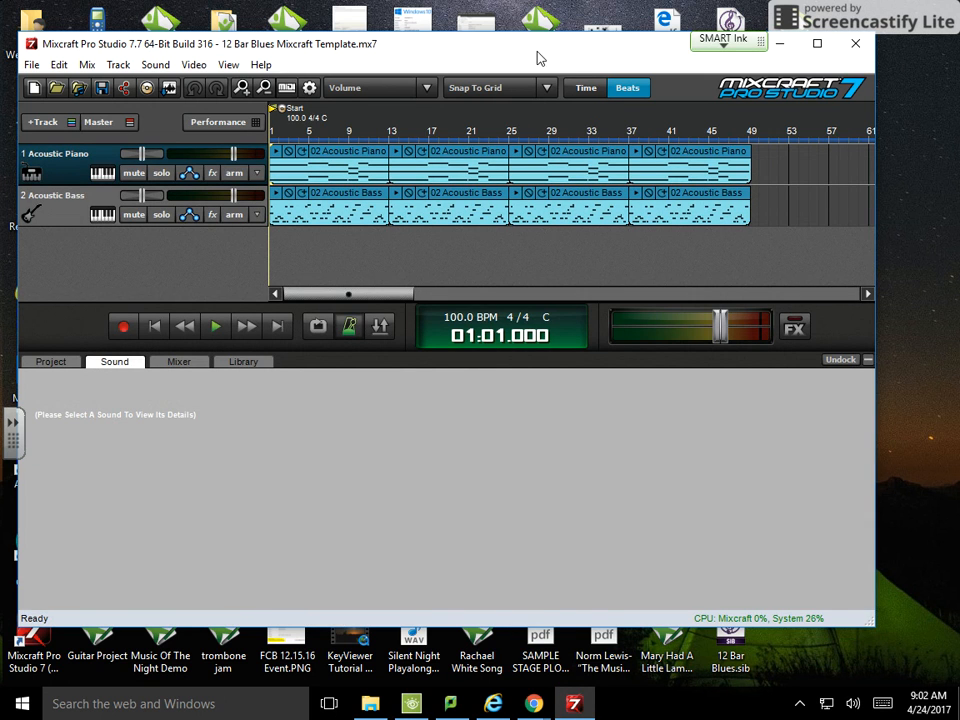
Import the exported MIDI file from the desktop into the Mixcraft timeline at bar 1, below the Acoustic Bass track
drag(538, 58, 533, 41)
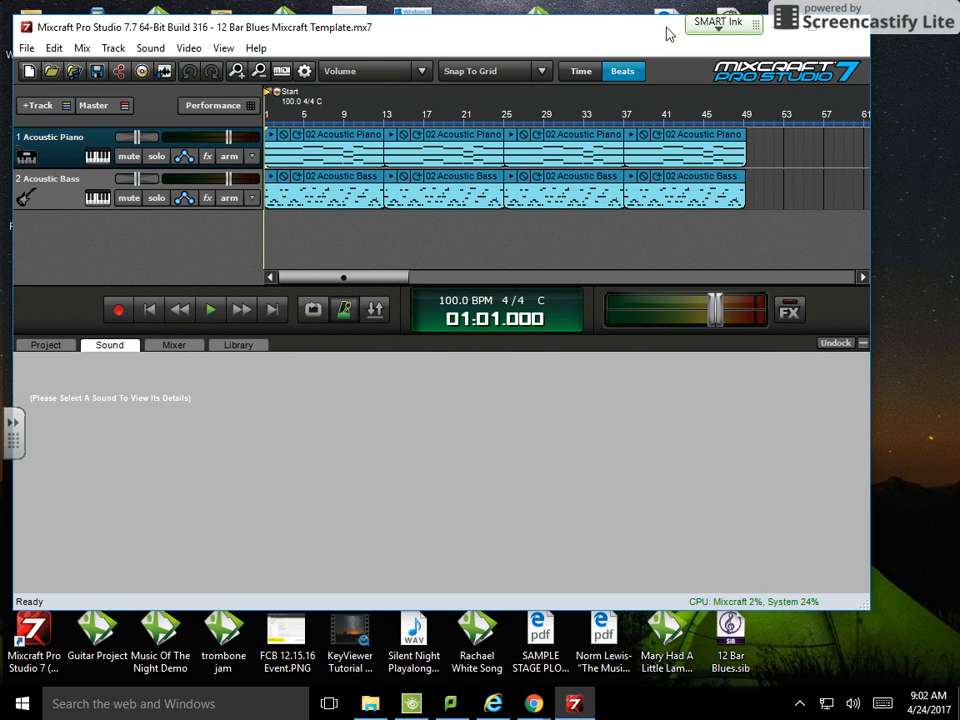
drag(587, 31, 527, 31)
drag(793, 130, 845, 120)
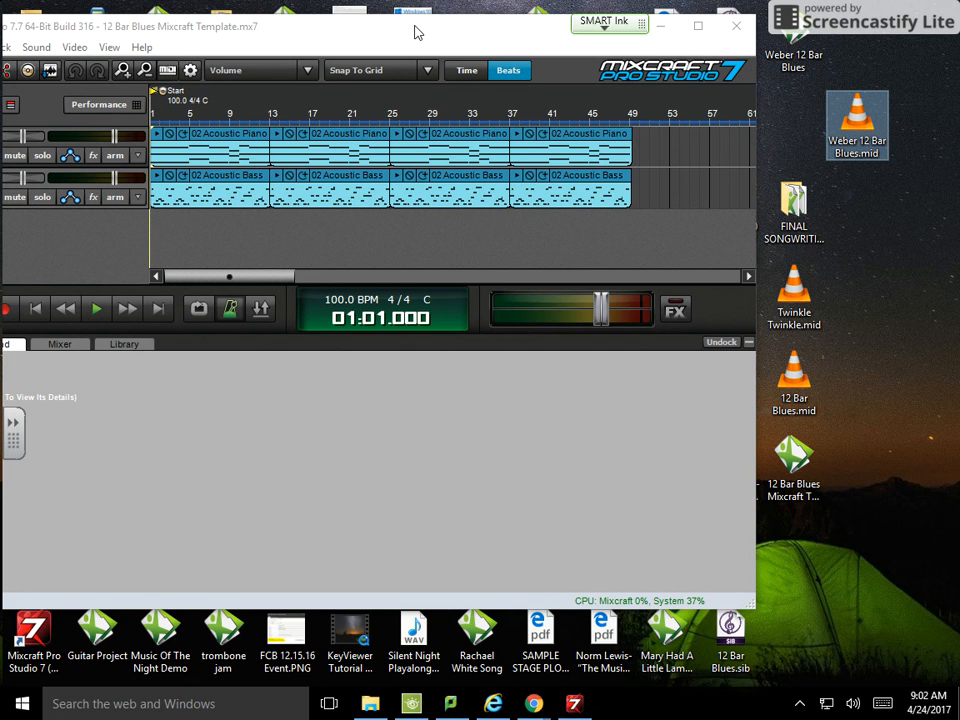
drag(416, 33, 469, 22)
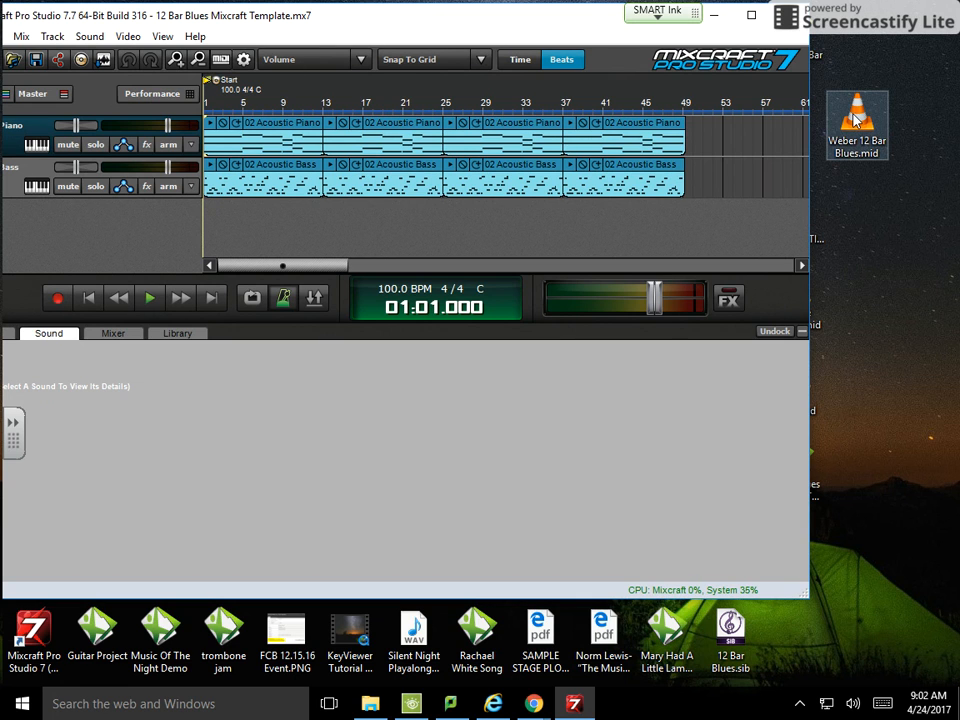
drag(855, 118, 204, 224)
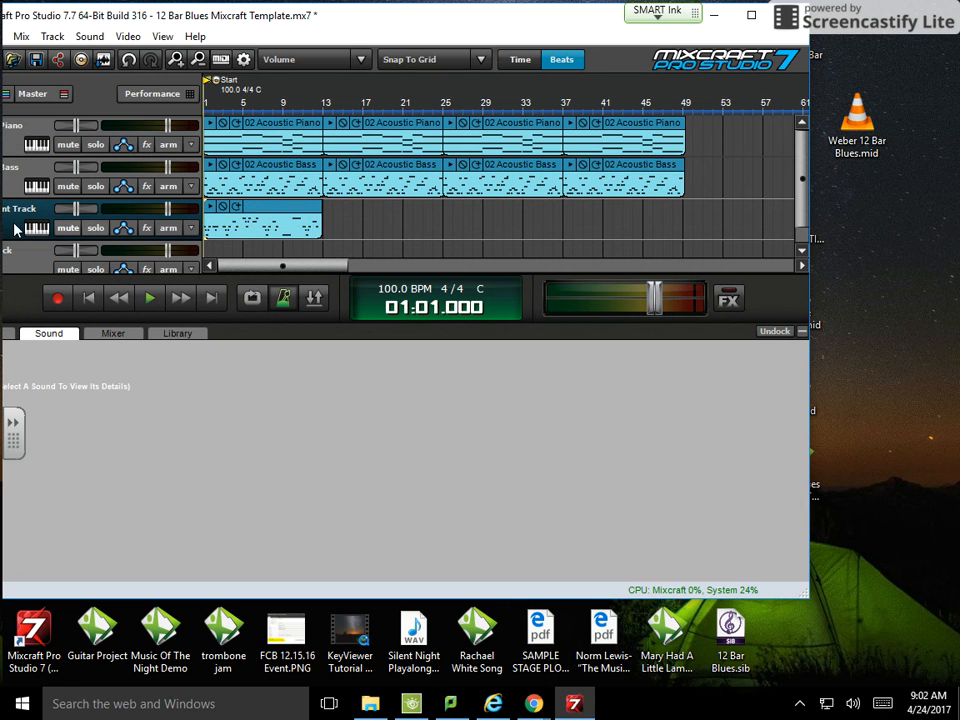
Bring the track headers into view and delete the empty Audio Track below the imported melody
drag(233, 8, 400, 10)
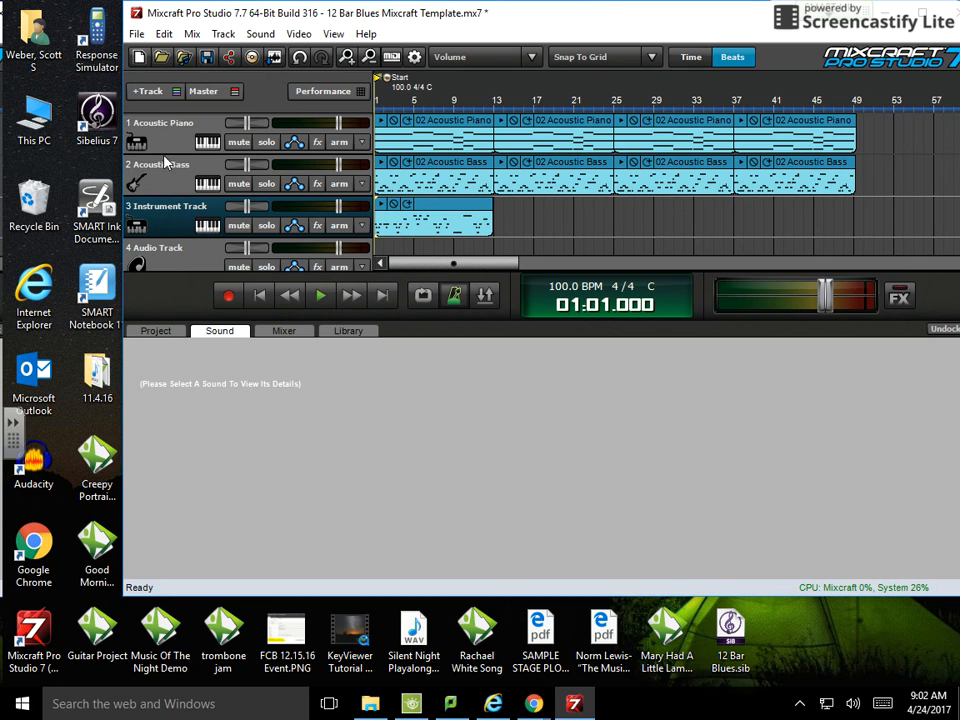
click(174, 262)
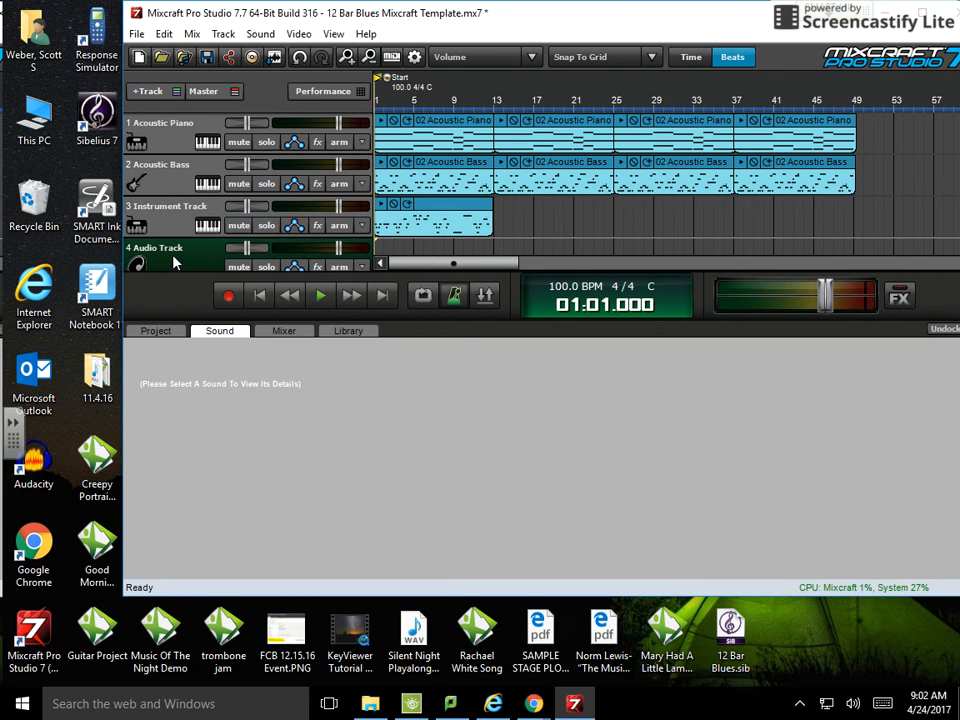
right_click(174, 262)
click(208, 281)
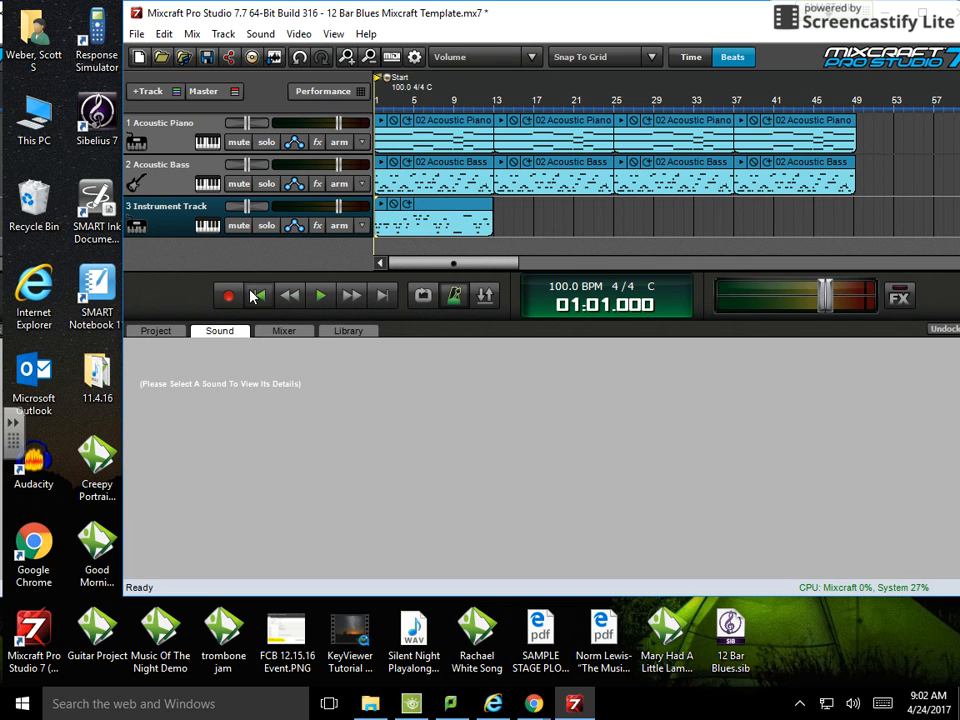
Play the project, solo the imported Instrument Track to hear its melody, and stop playback and turn solo off
click(319, 298)
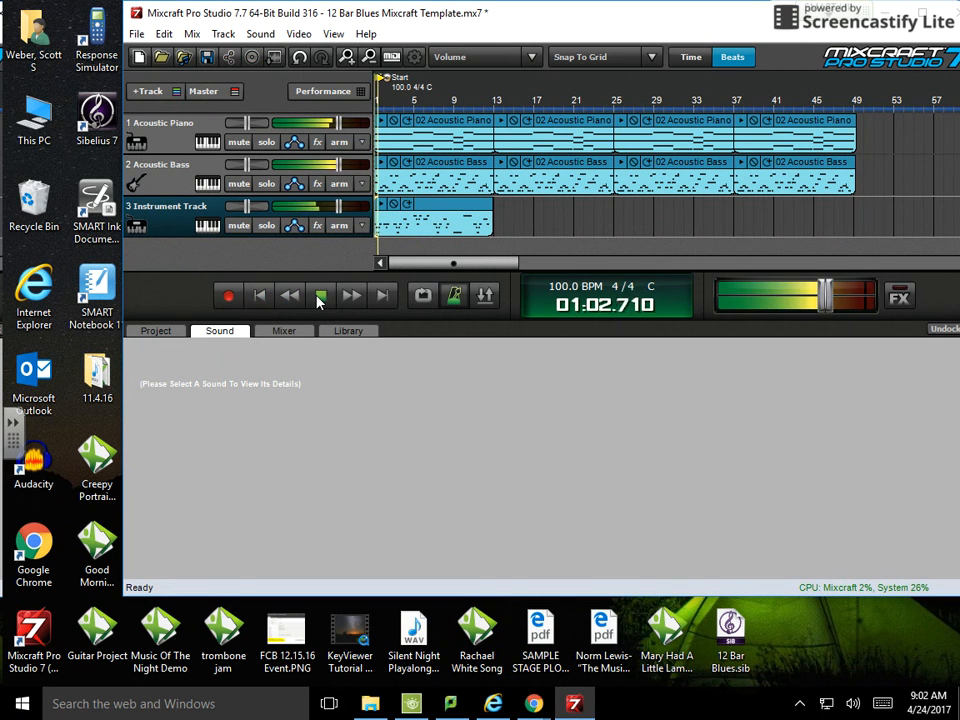
click(266, 225)
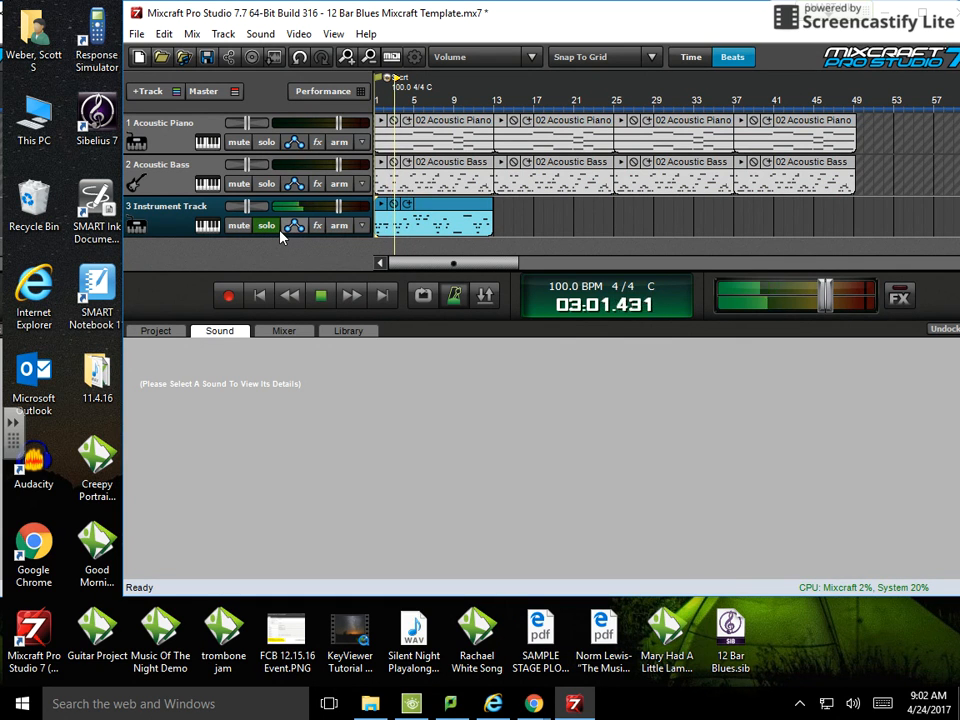
click(320, 297)
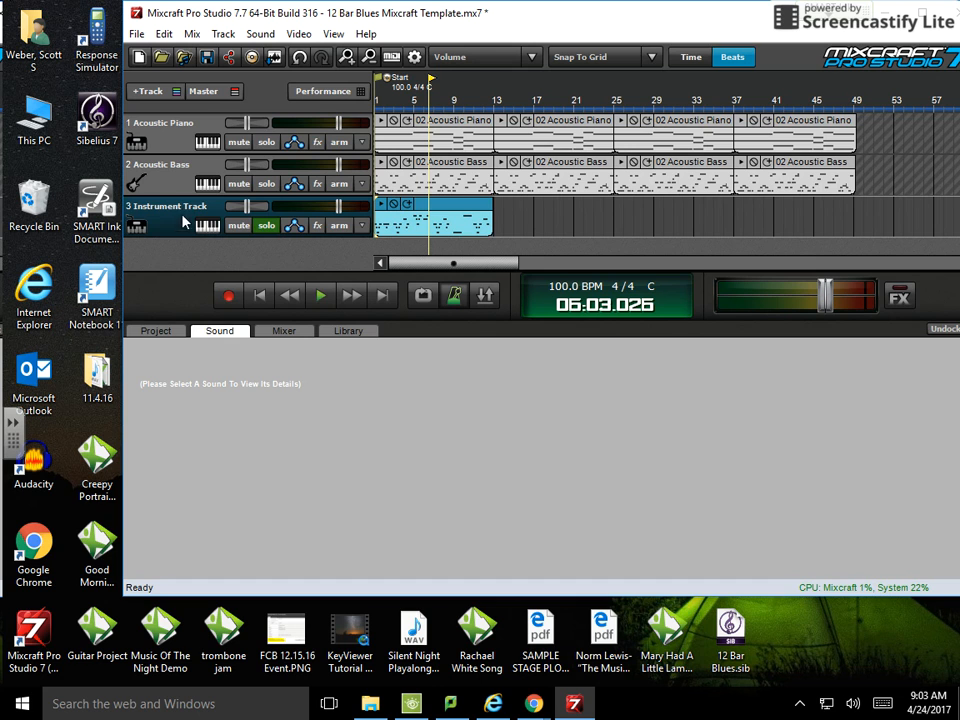
click(264, 226)
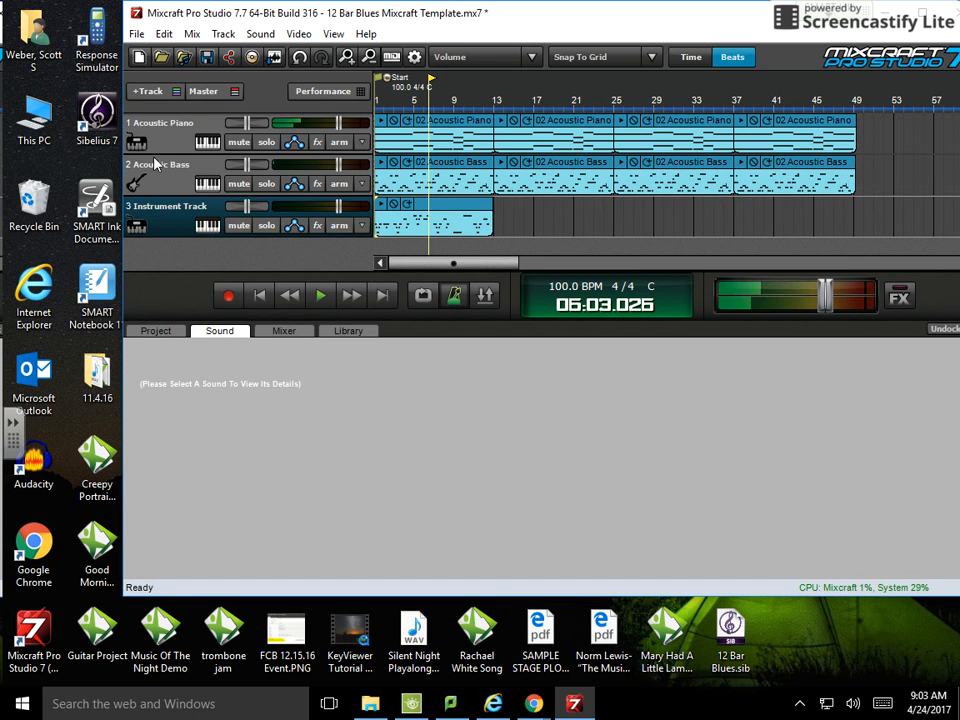
click(170, 140)
click(173, 193)
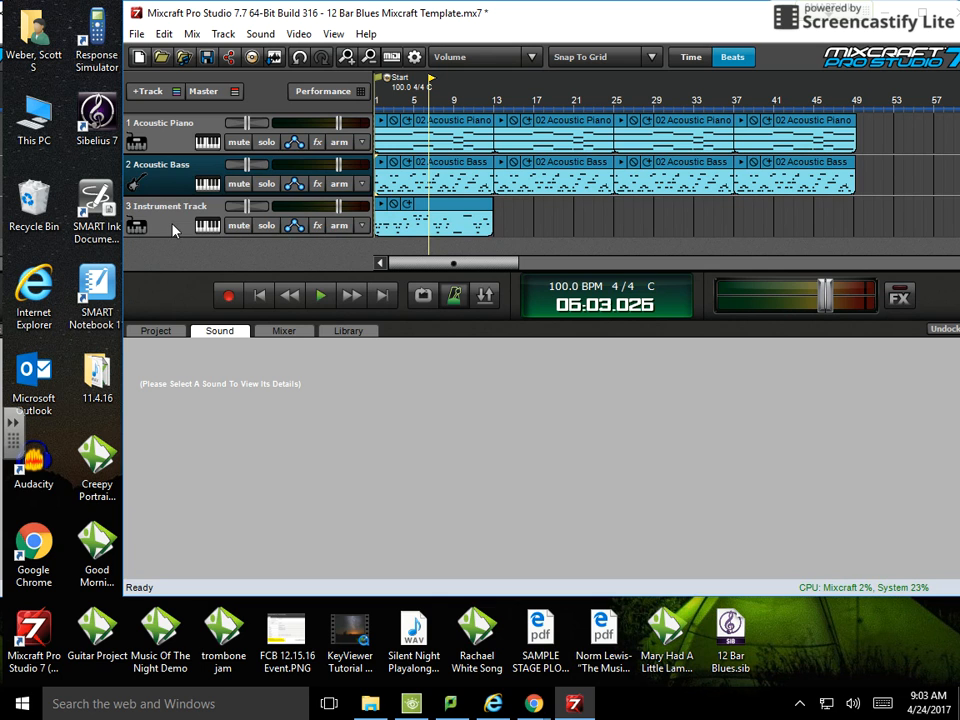
click(172, 230)
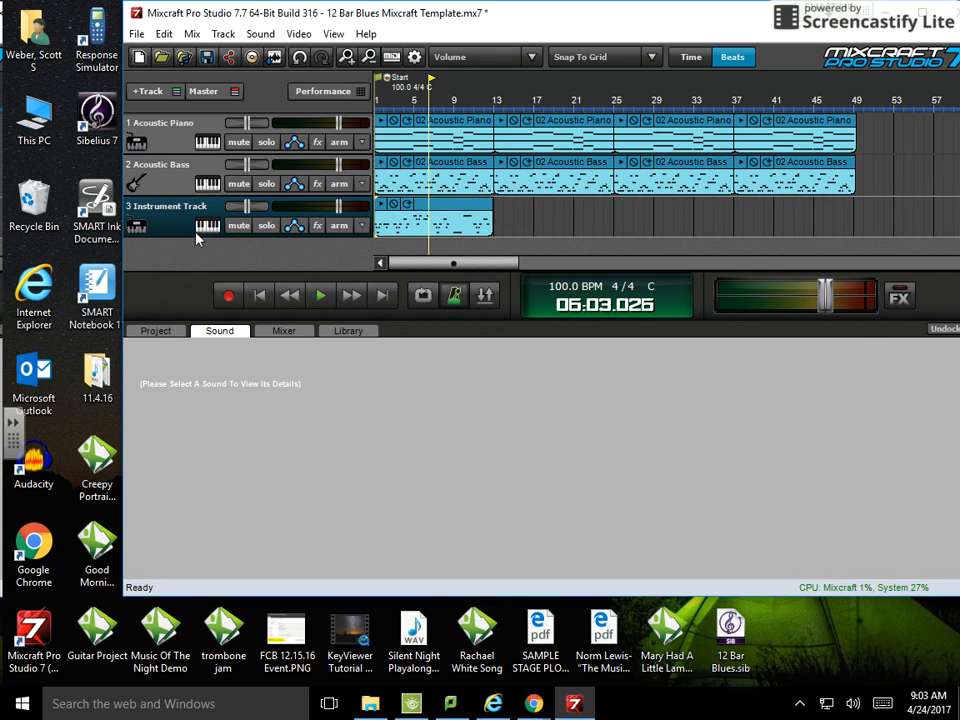
Set the imported Instrument Track's sound to Plastic Strings from the Strings - Synth category and play the project briefly to hear it
click(163, 140)
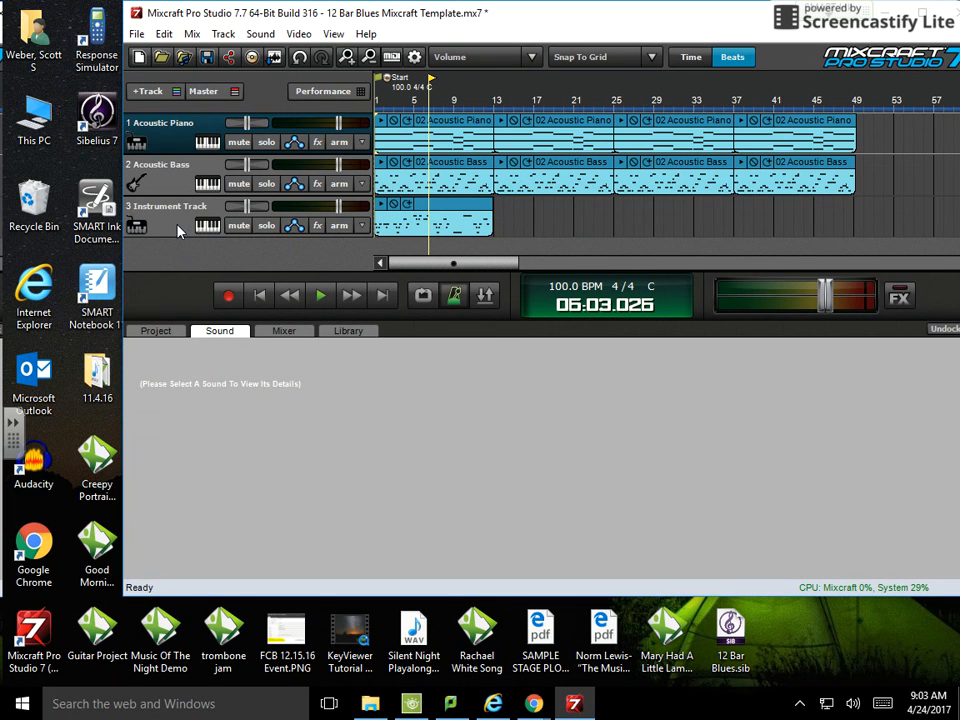
click(213, 228)
scroll(567, 307, down, 6)
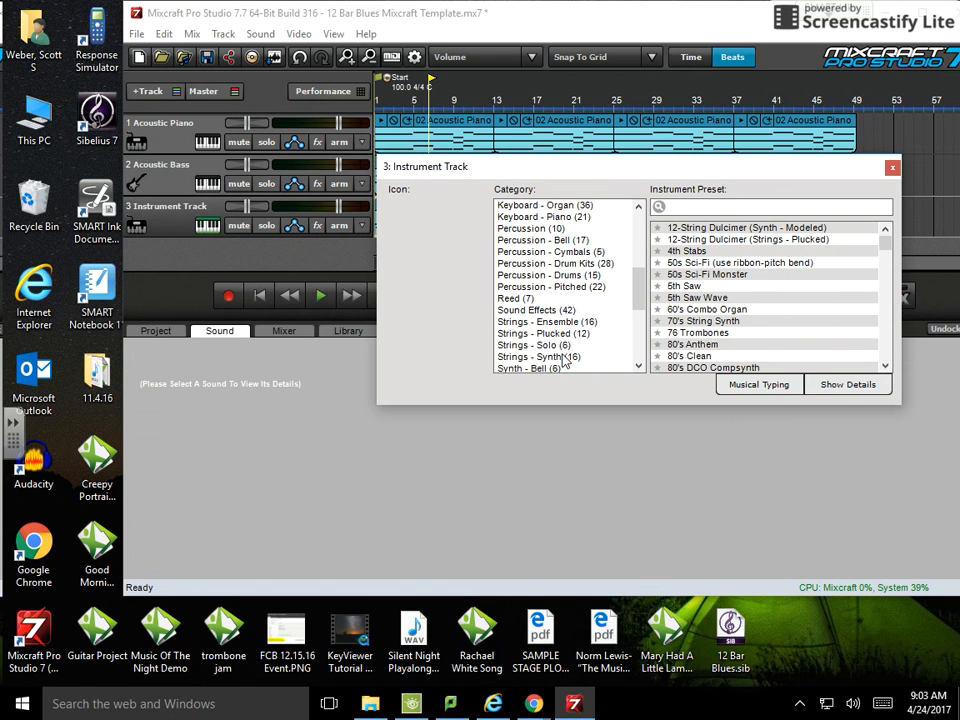
click(563, 358)
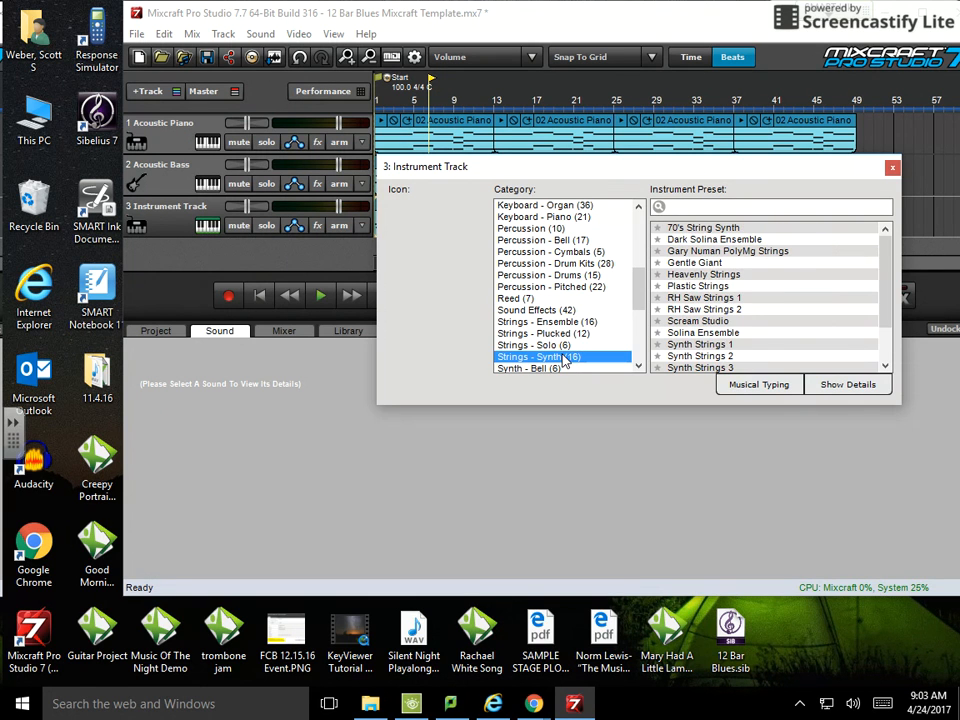
click(689, 287)
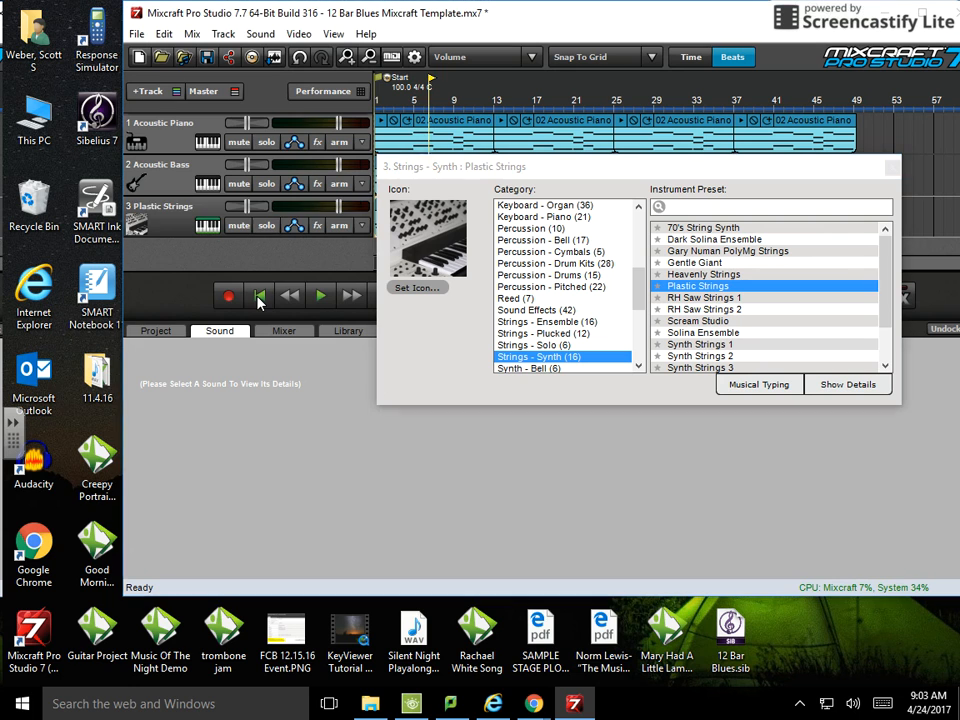
click(320, 296)
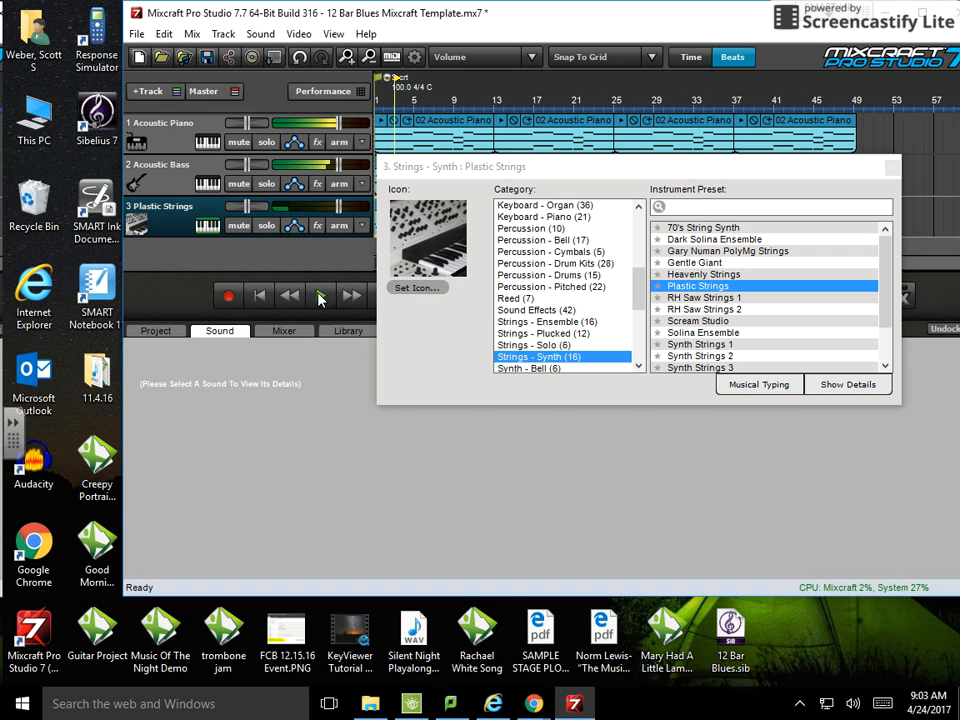
click(320, 298)
Change the Acoustic Bass track's sound to Clean Guitar 1 from Guitar - Electric and lower its volume during playback
click(209, 184)
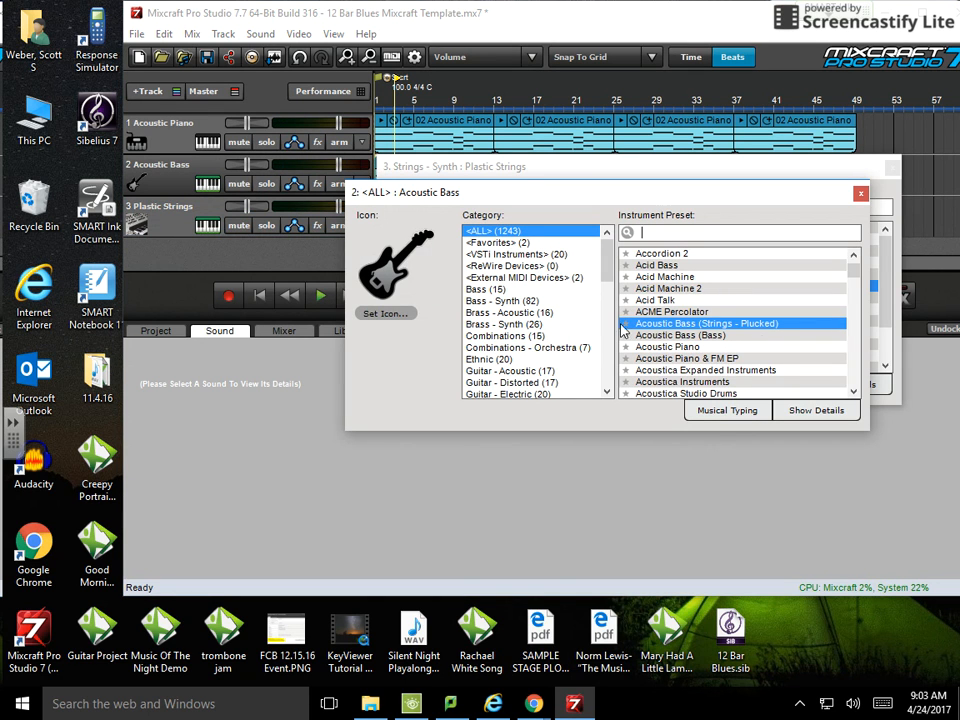
scroll(745, 345, down, 2)
scroll(670, 342, down, 3)
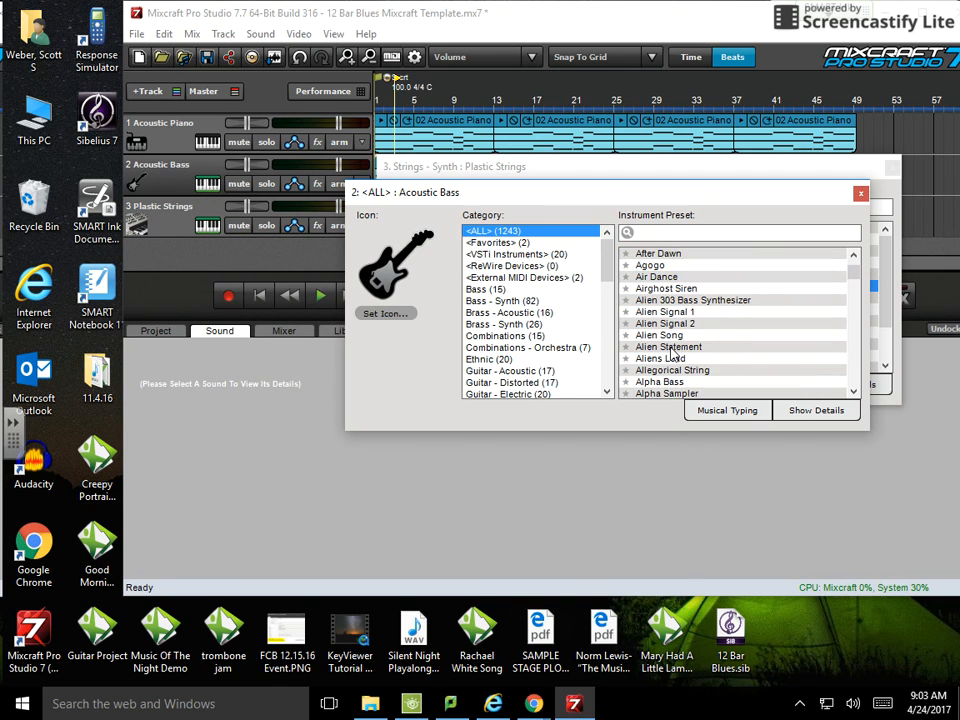
scroll(545, 337, down, 7)
scroll(530, 334, up, 2)
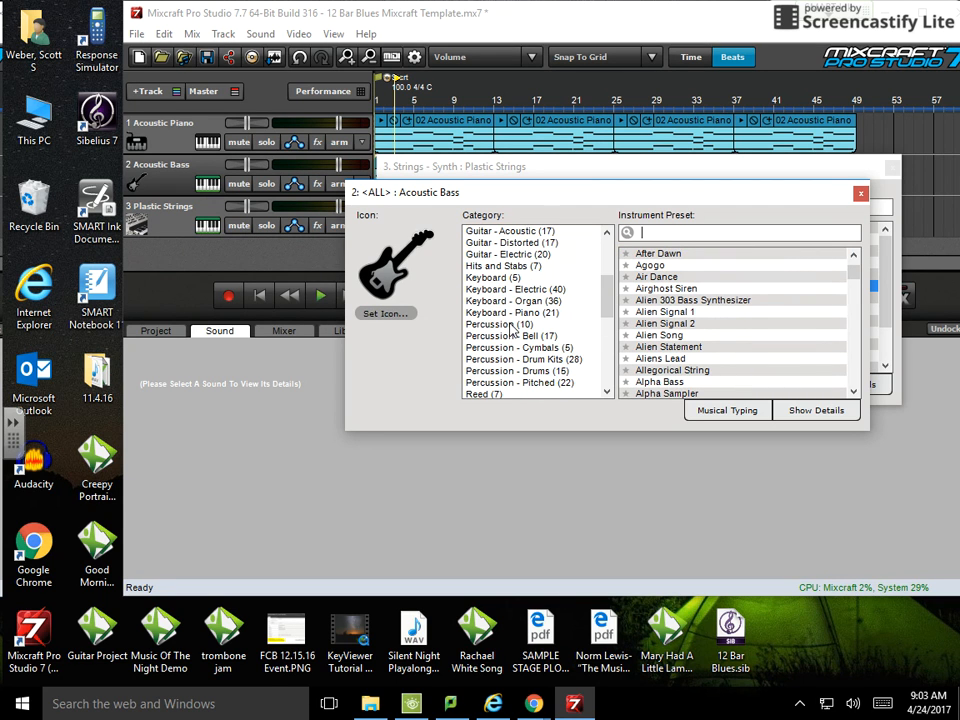
click(492, 256)
click(684, 325)
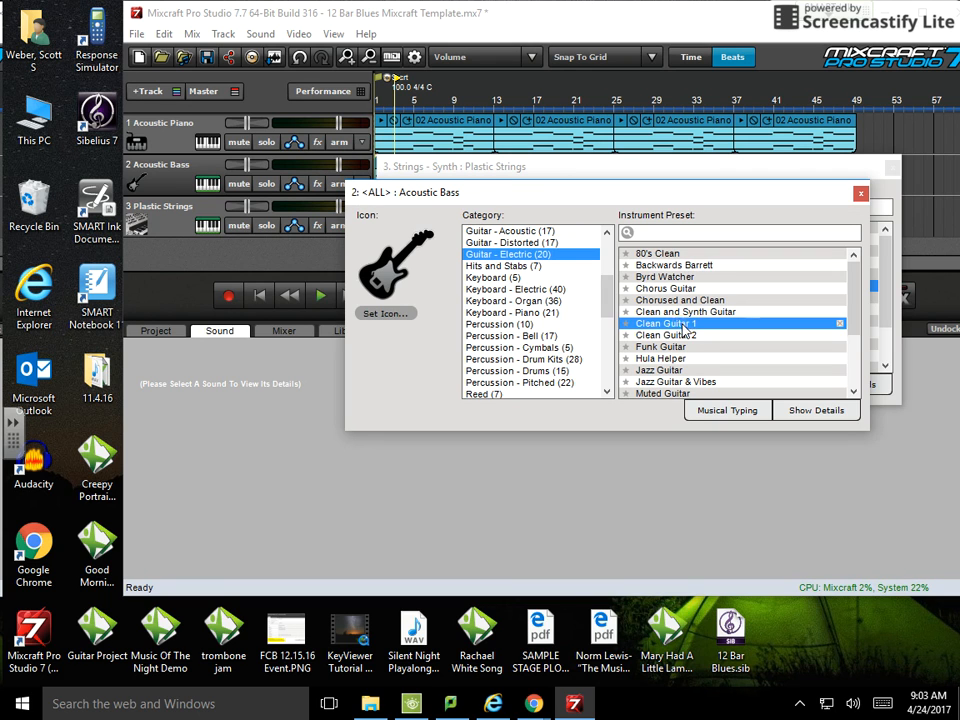
click(319, 298)
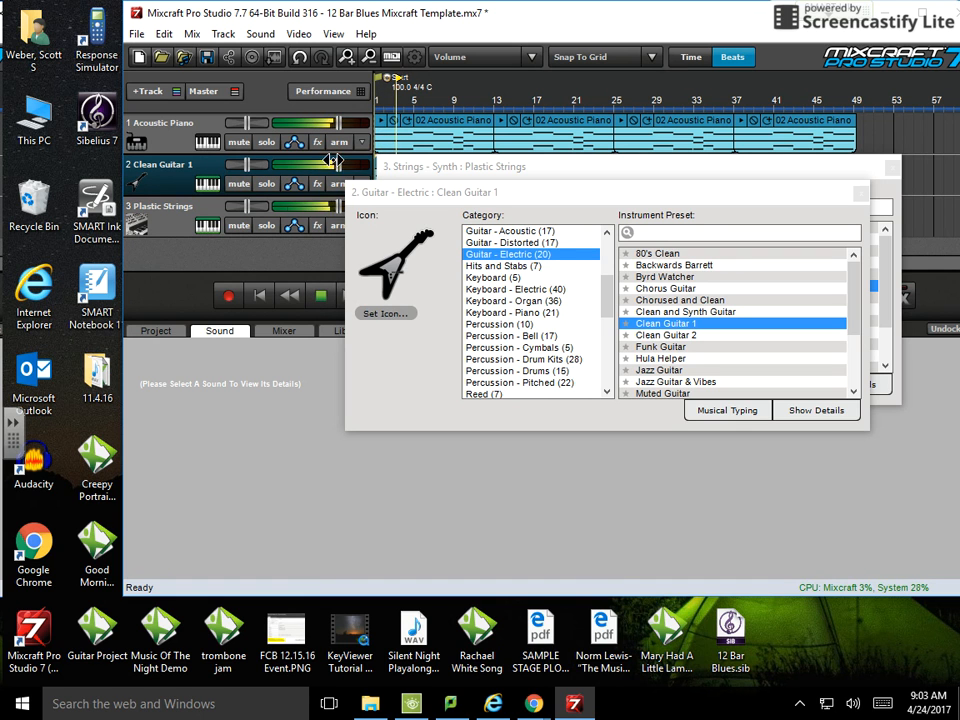
drag(337, 166, 314, 166)
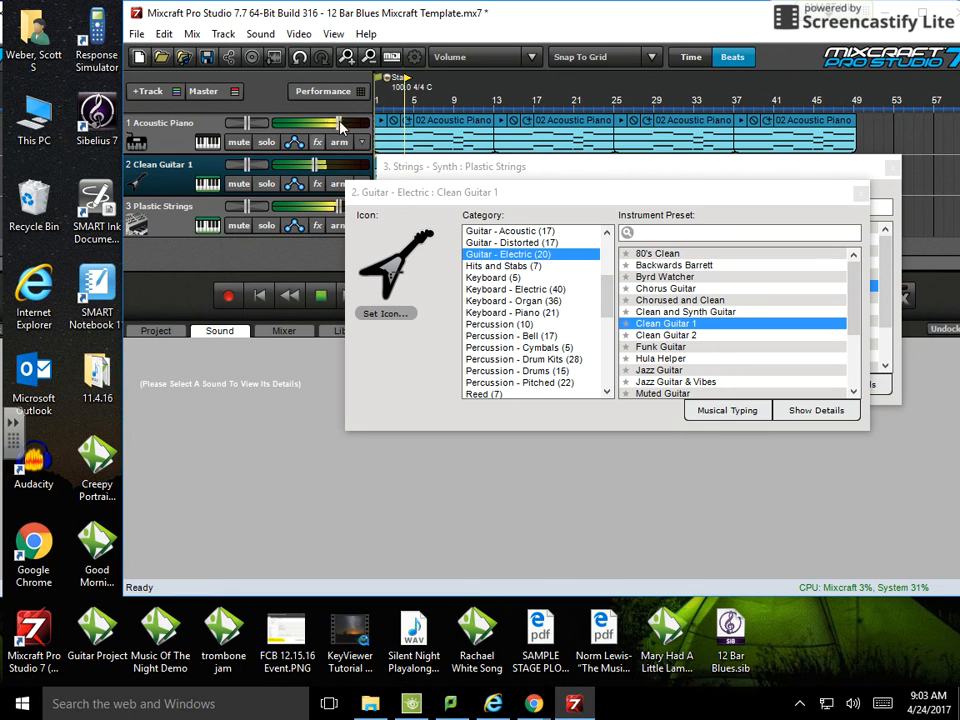
Change the Acoustic Piano track's sound to Ambient Strings, lower its volume during playback, and stop the project
click(207, 141)
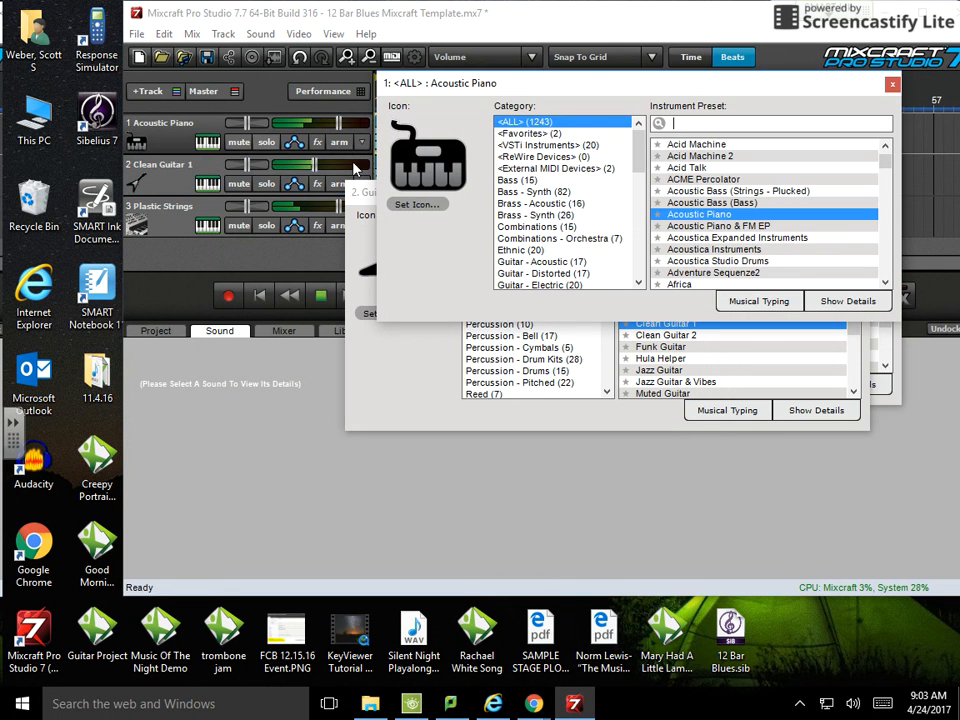
scroll(745, 245, down, 6)
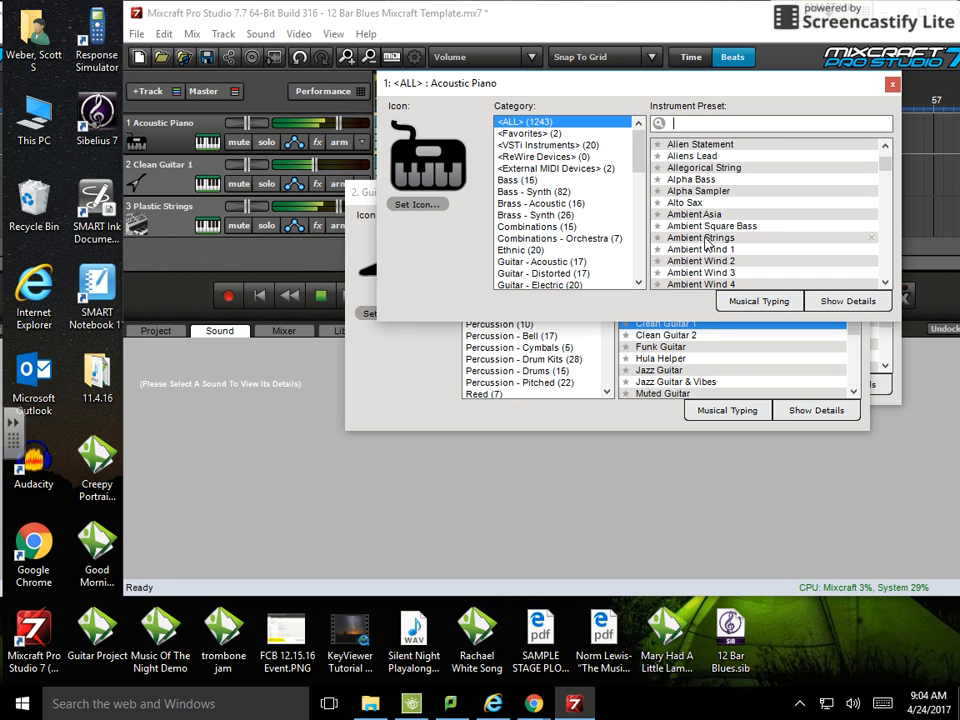
click(703, 237)
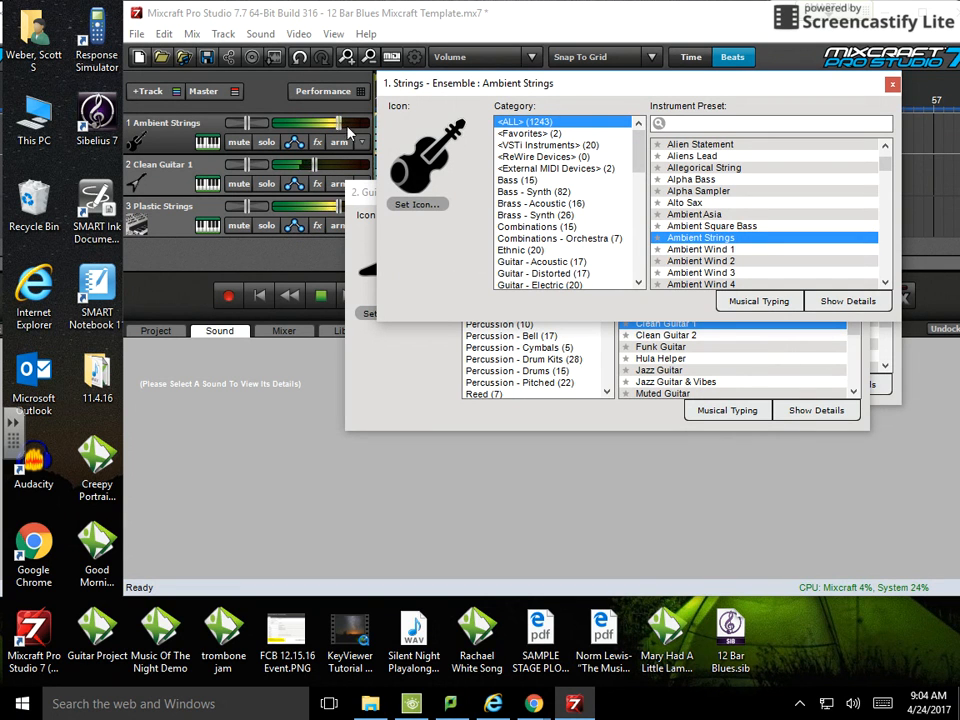
drag(341, 123, 310, 124)
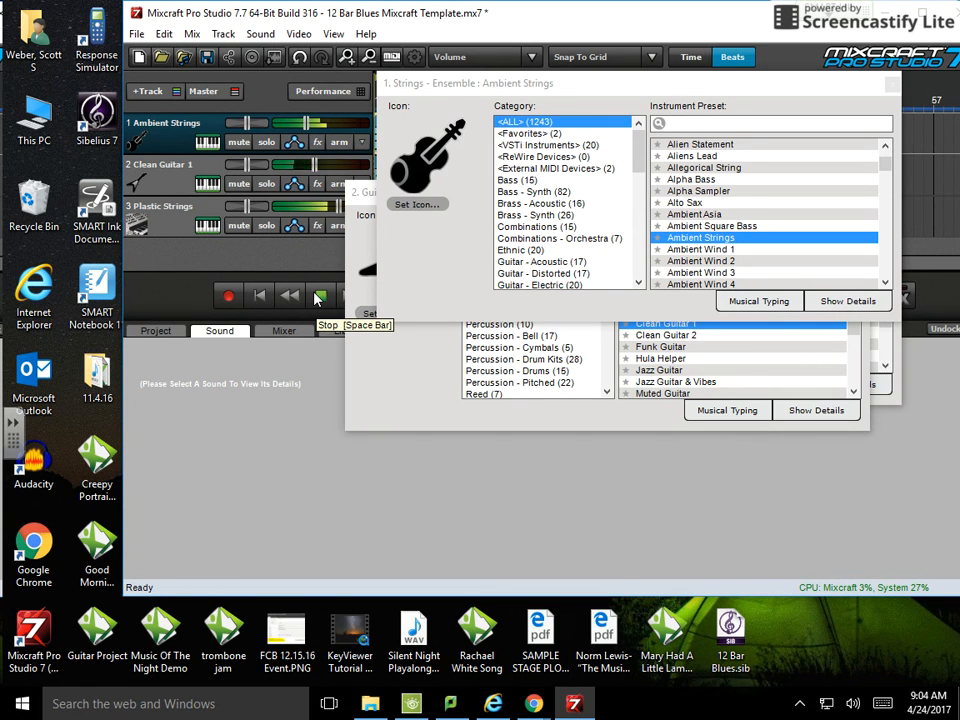
click(318, 297)
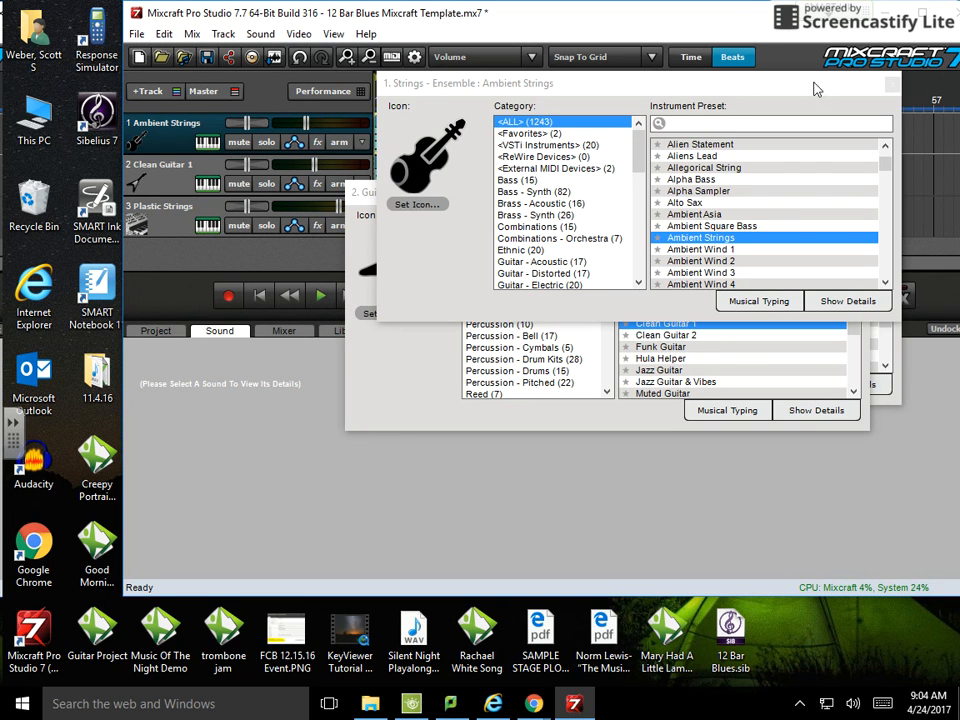
Close the three instrument preset windows and show the project's author information and notes
click(891, 84)
click(856, 192)
click(891, 169)
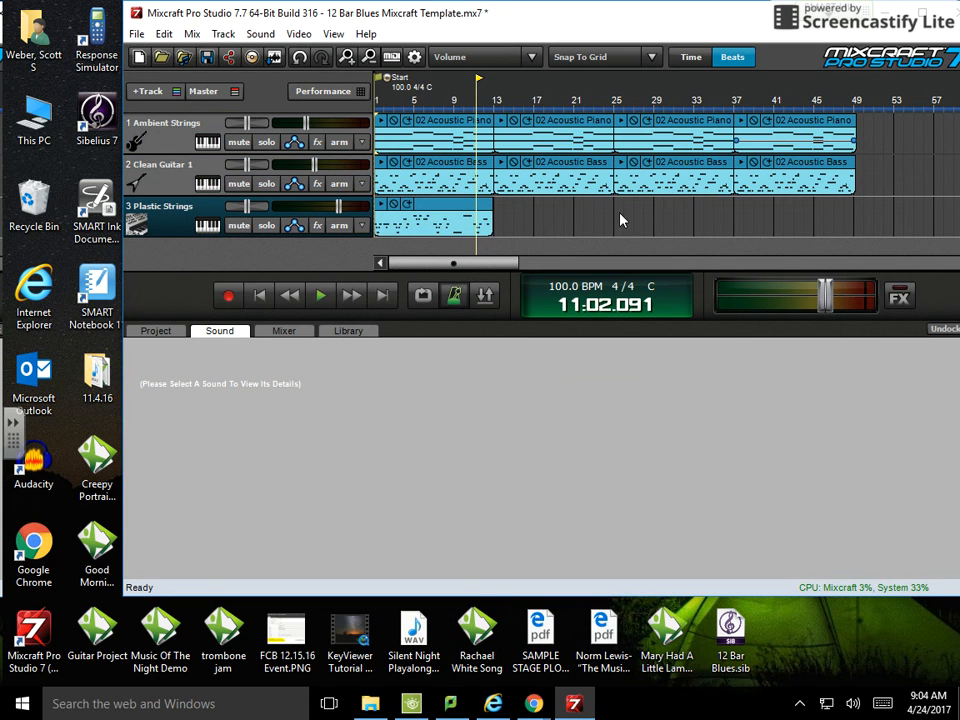
click(155, 331)
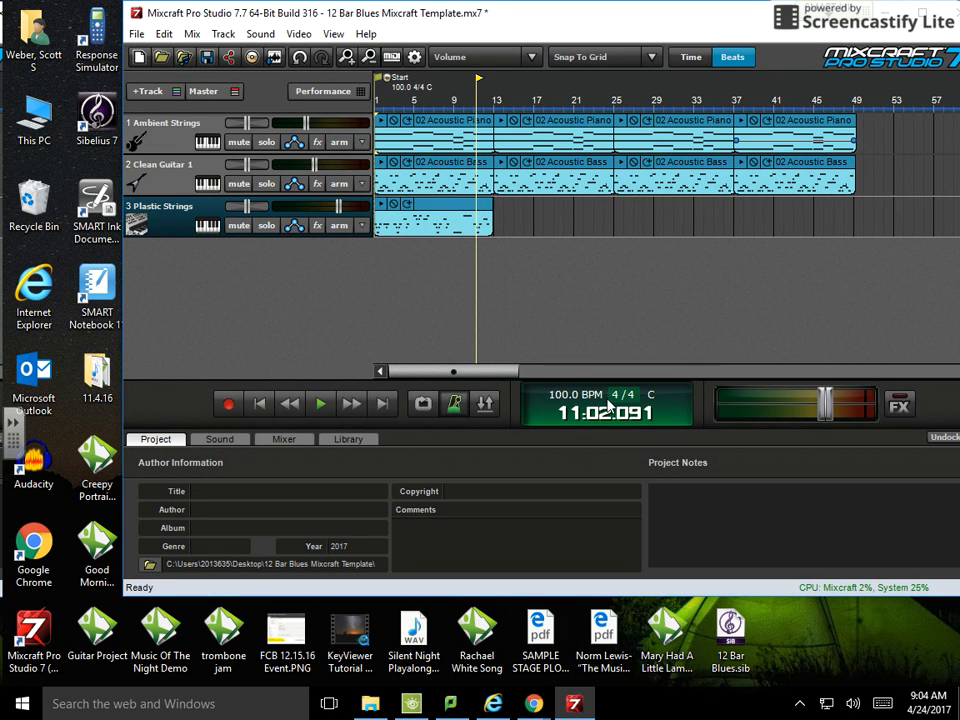
Raise the project tempo to 115 BPM and return the playhead to the start
scroll(583, 395, up, 10)
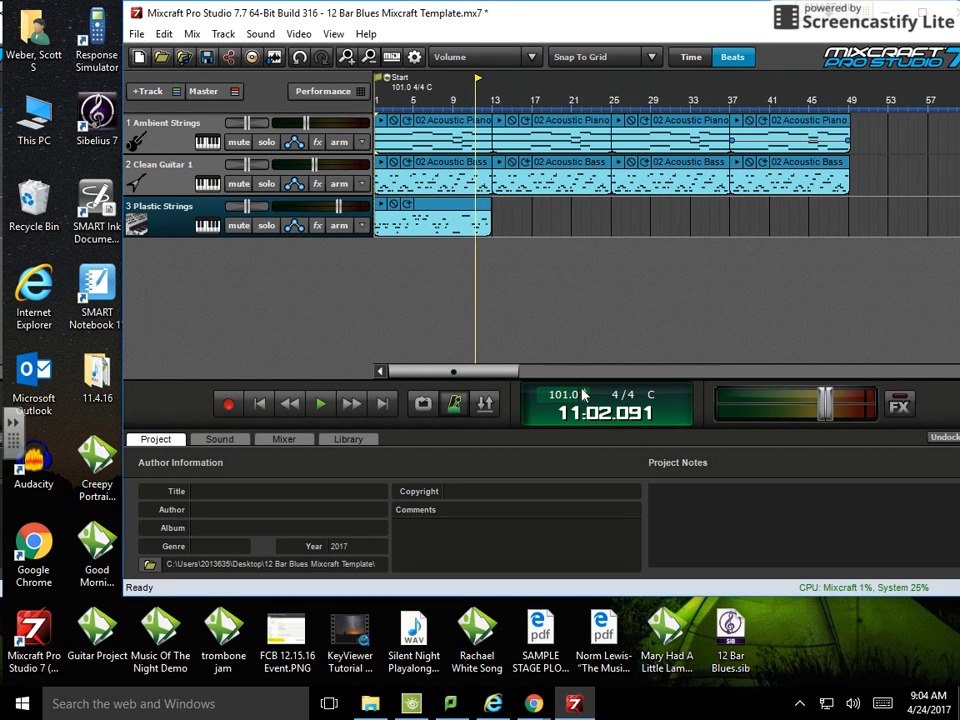
scroll(583, 395, up, 5)
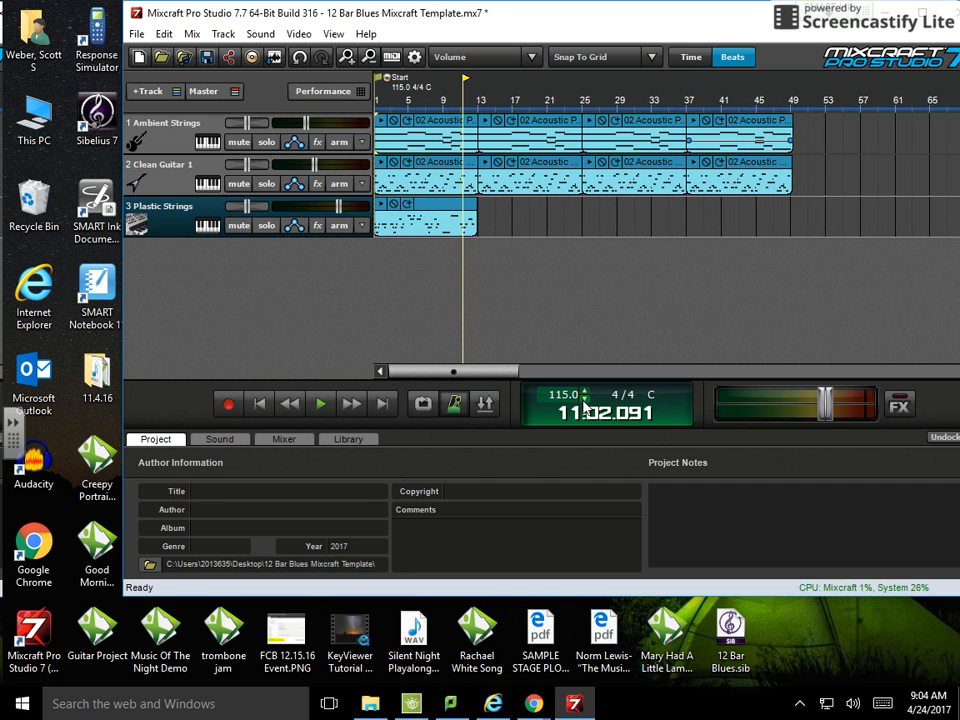
click(266, 403)
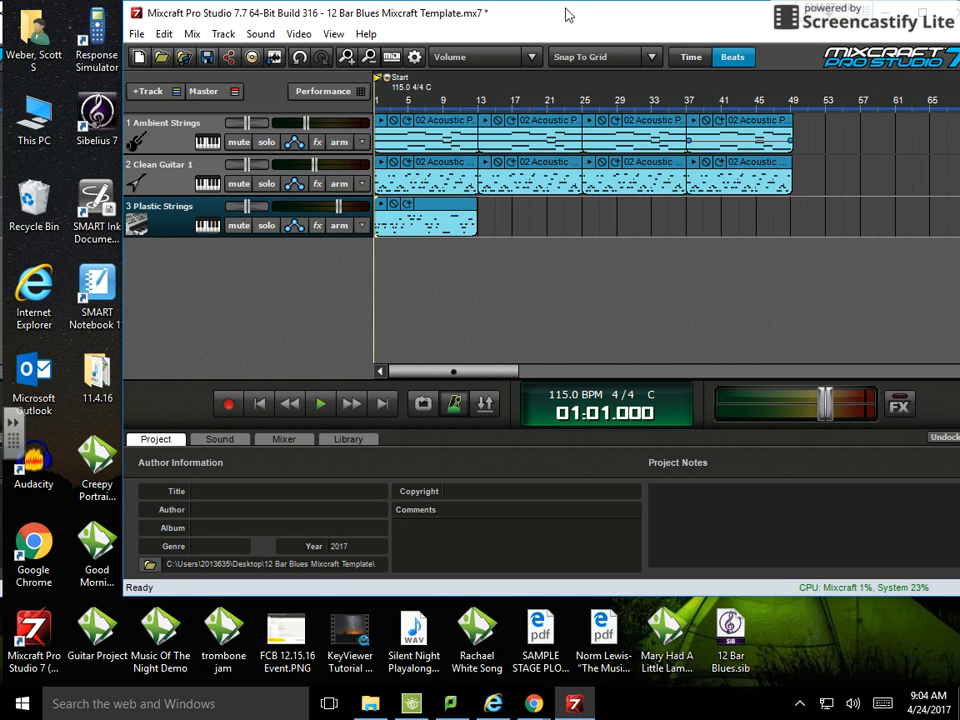
Copy the 12-bar melody clip on the Plastic Strings track and paste it at bars 13 and 25
drag(557, 18, 471, 18)
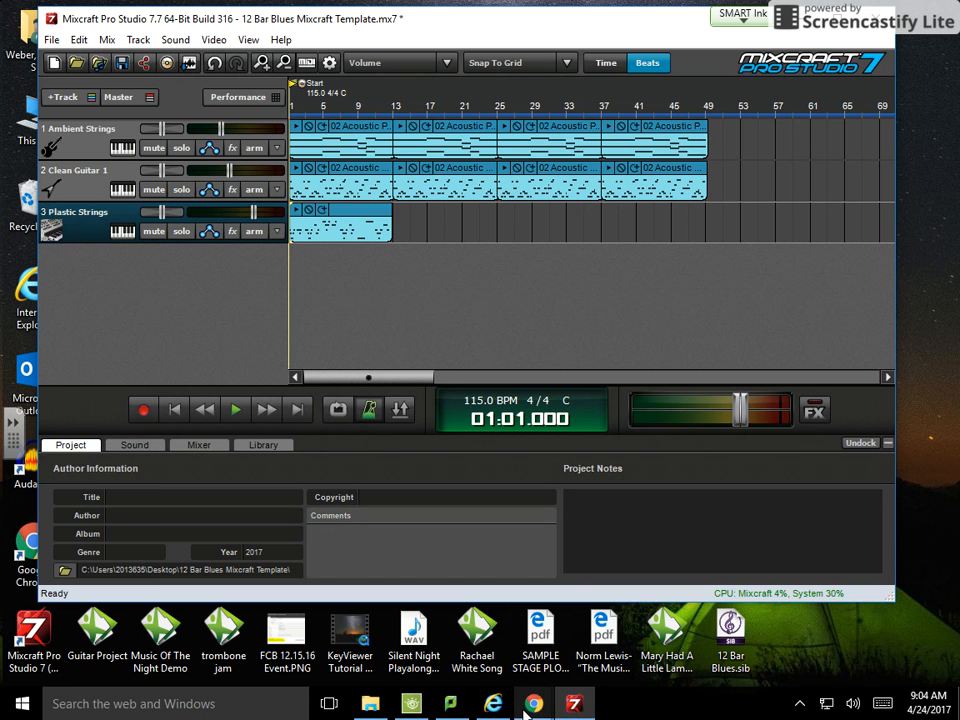
mouse_move(540, 700)
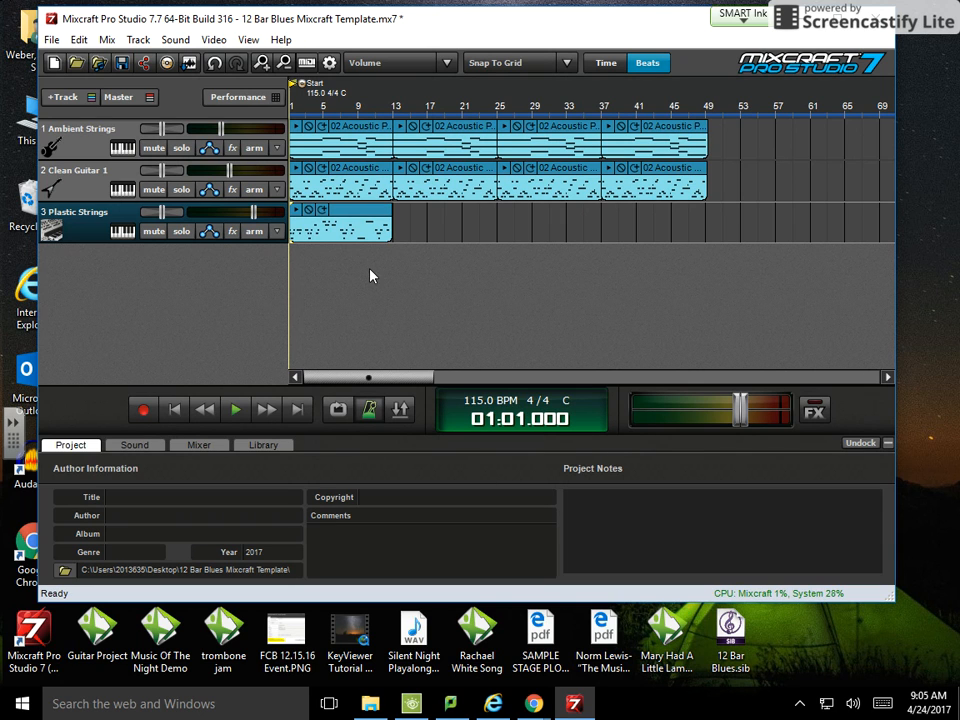
click(358, 214)
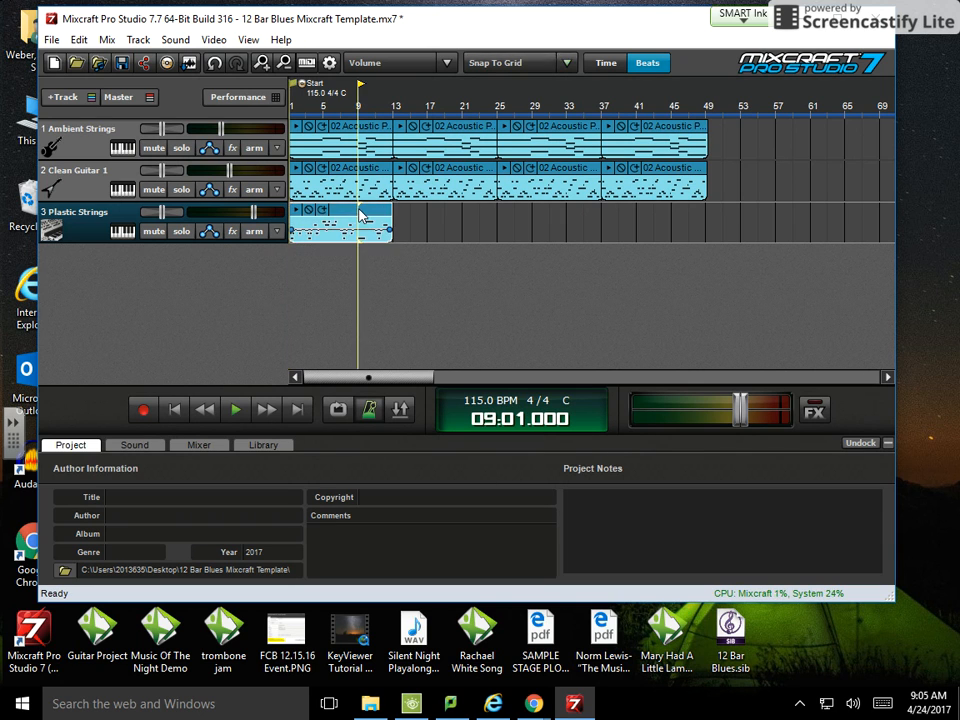
click(391, 108)
key(ctrl+v)
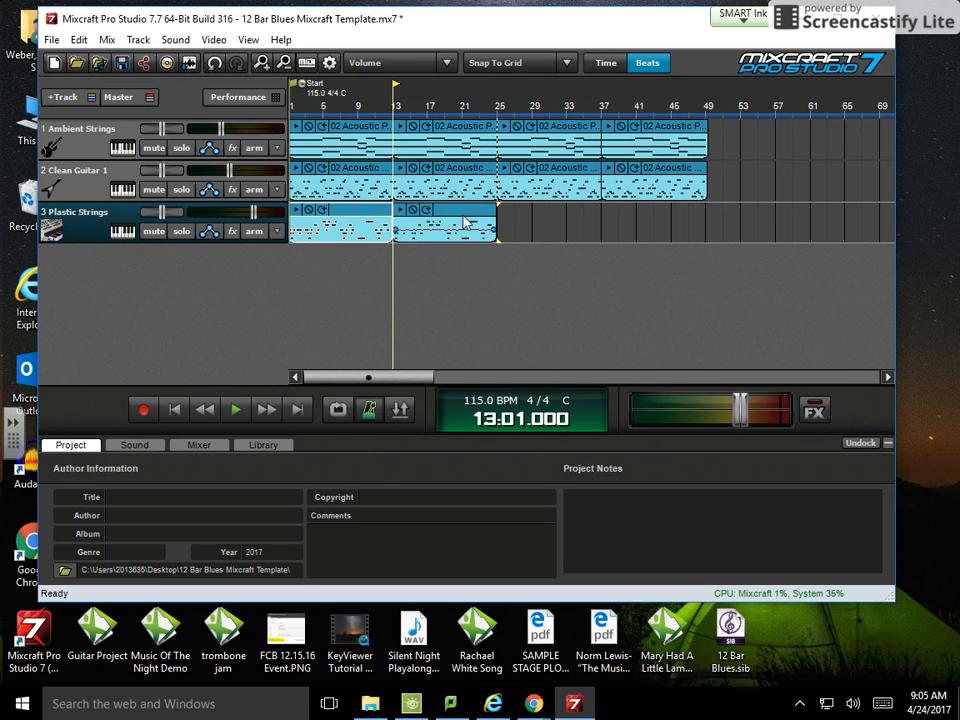
click(497, 112)
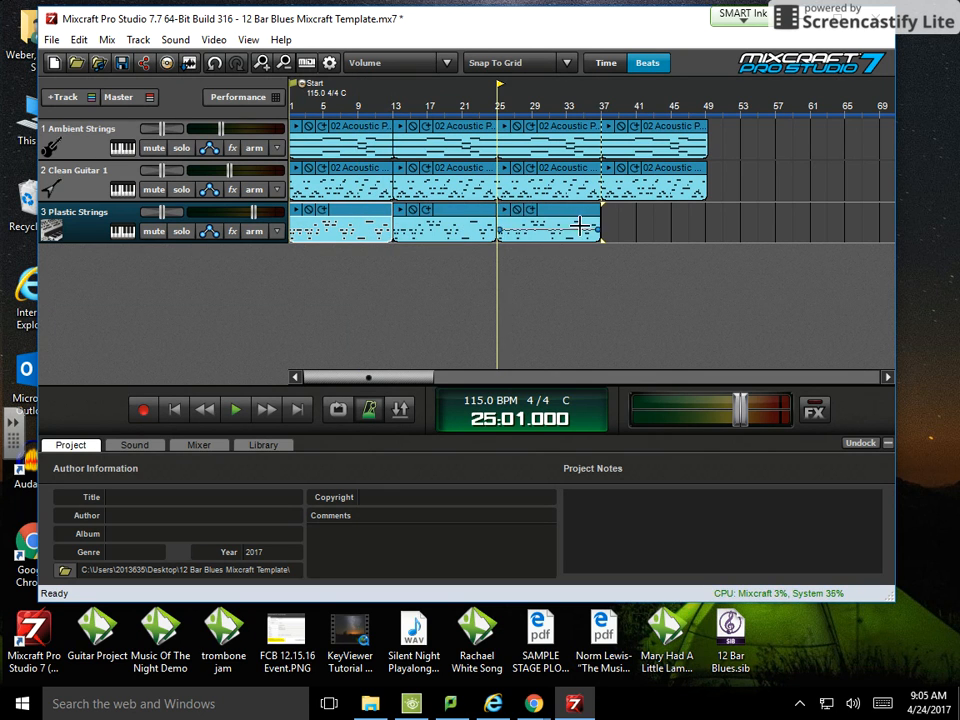
key(ctrl+v)
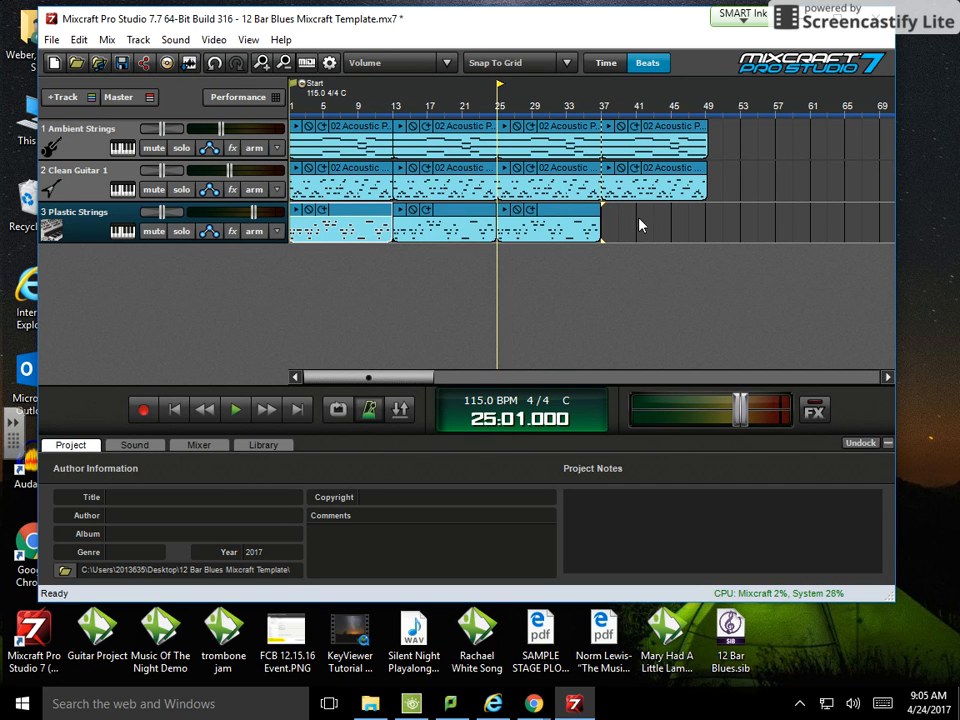